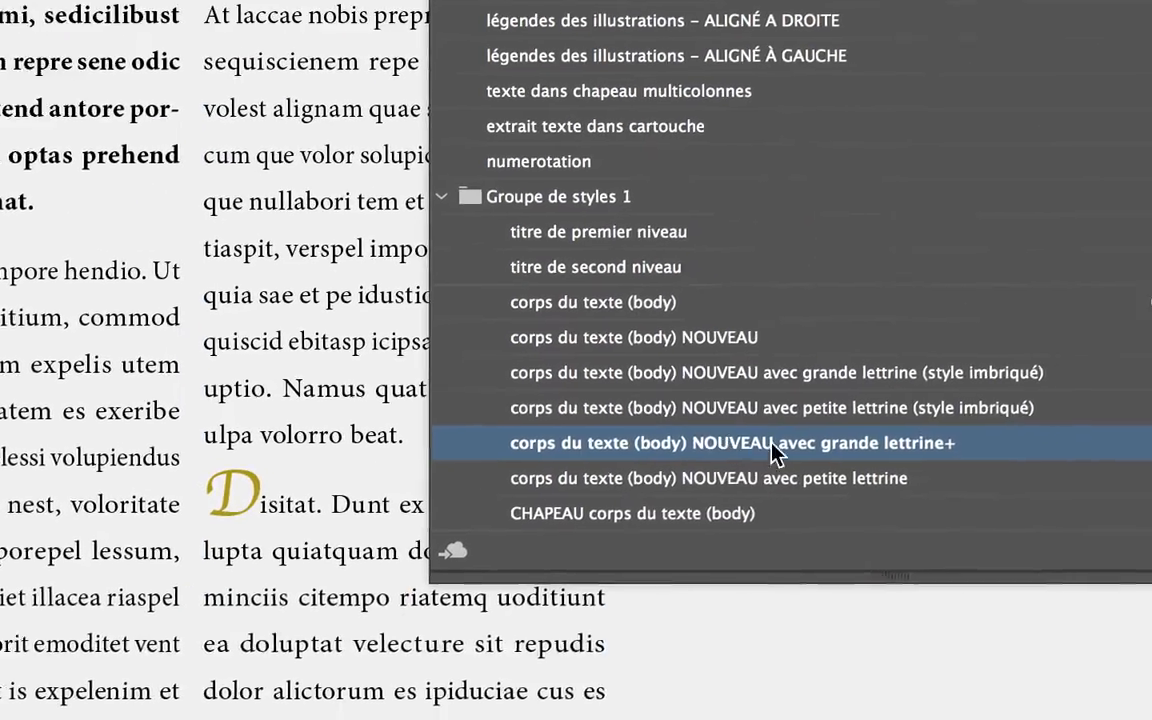
- Inspect the full name and parent style of the paragraph style "corps du texte (body) NOUVEAU avec grande lettrine", and cancel its options
double_click(1138, 483)
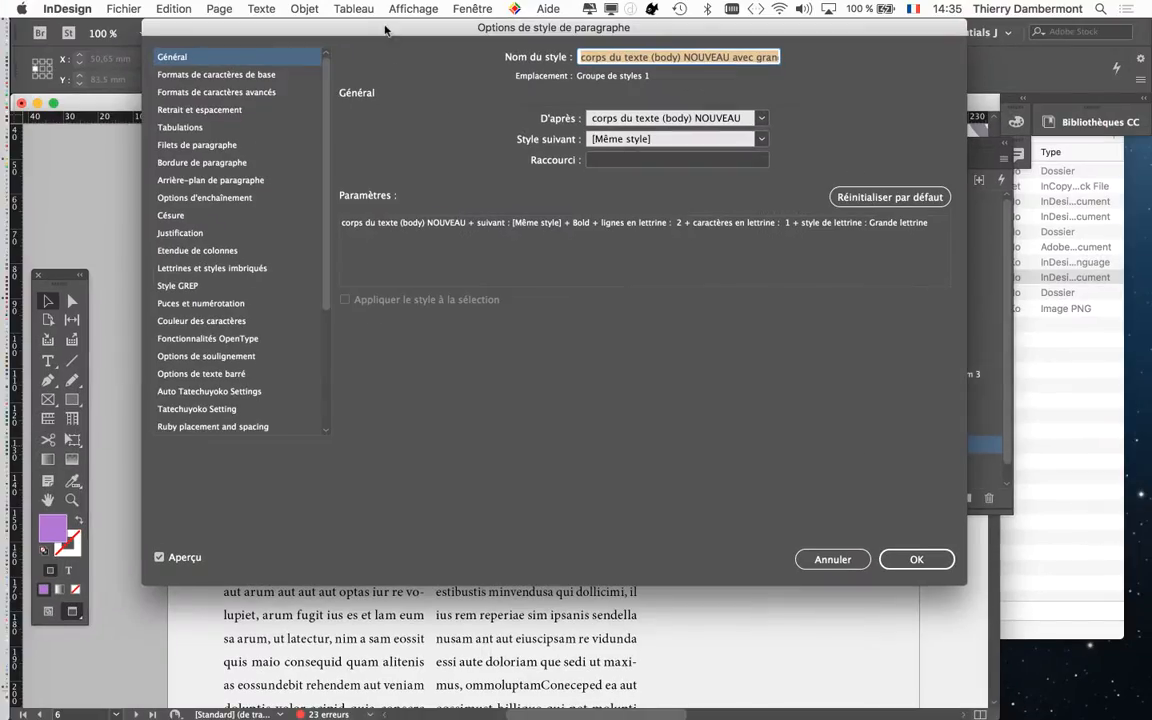
drag(349, 28, 563, 47)
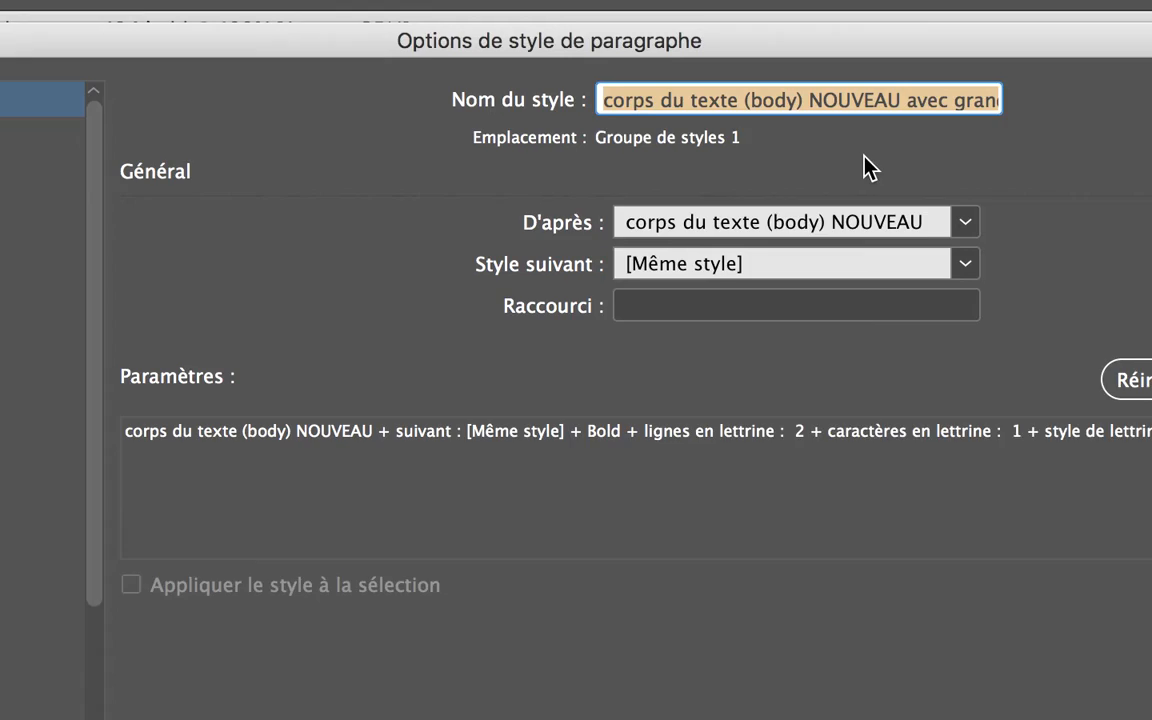
click(915, 154)
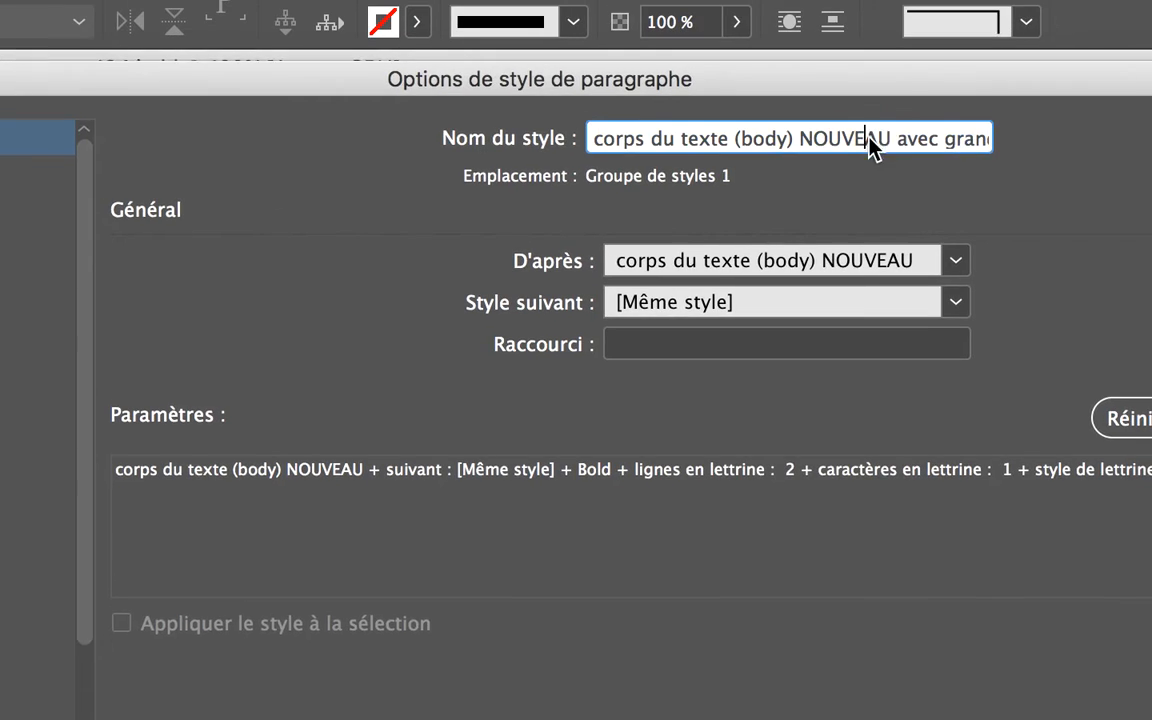
key(Right)
key(Right)
key(Right)
key(Right)
key(Right)
key(Right)
key(Right)
key(Right)
key(Right)
key(Right)
key(Right)
key(Right)
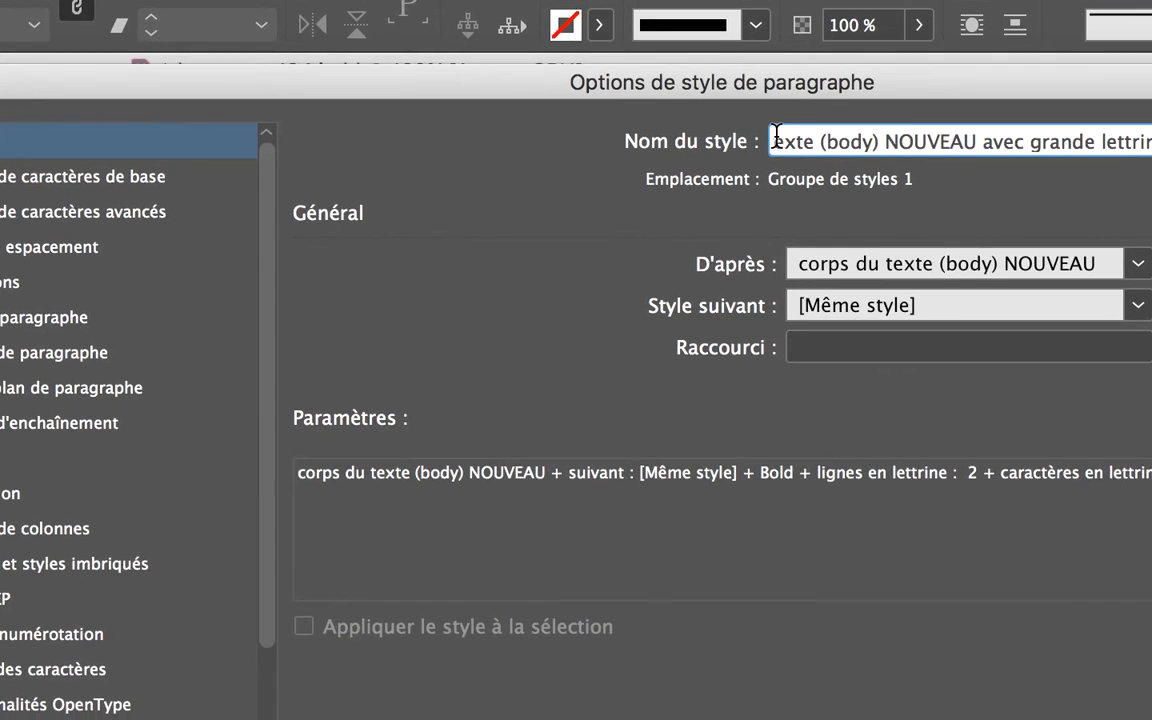
click(777, 136)
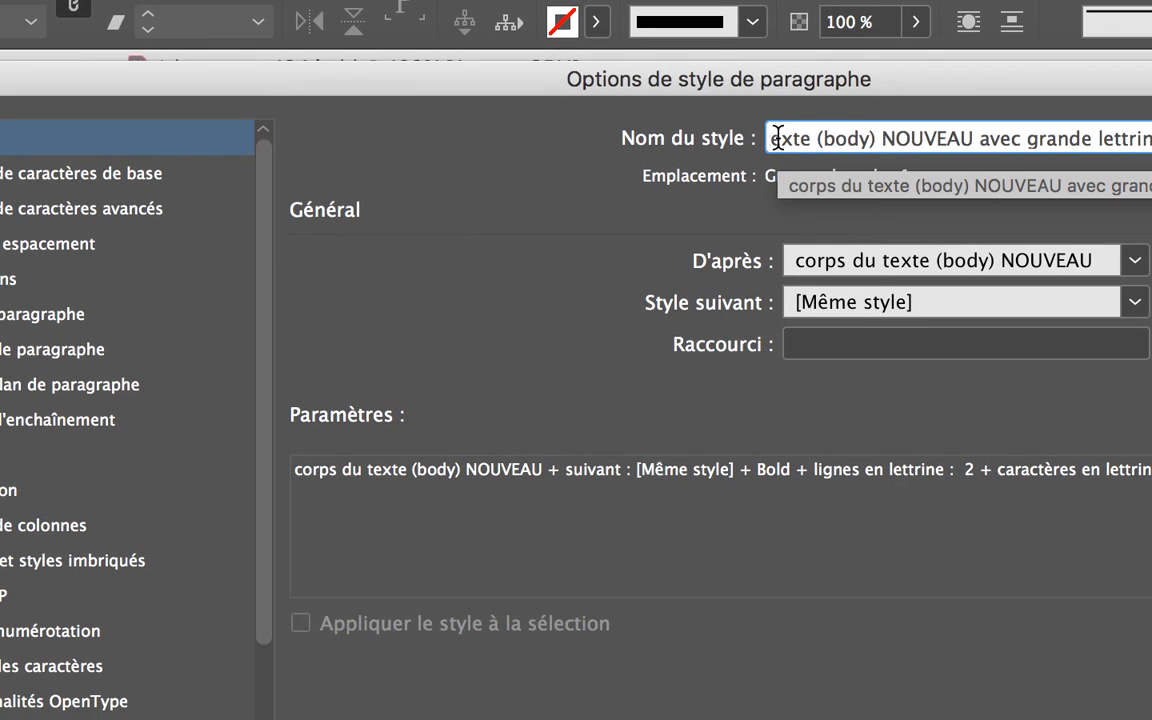
key(Left)
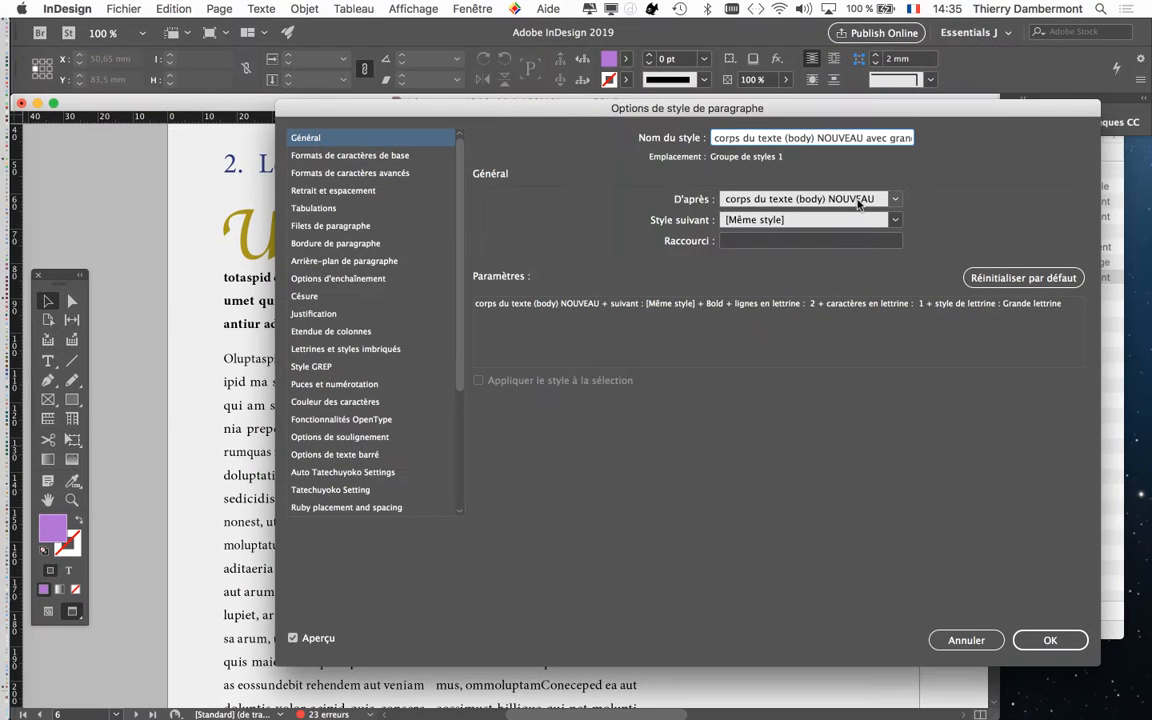
click(984, 642)
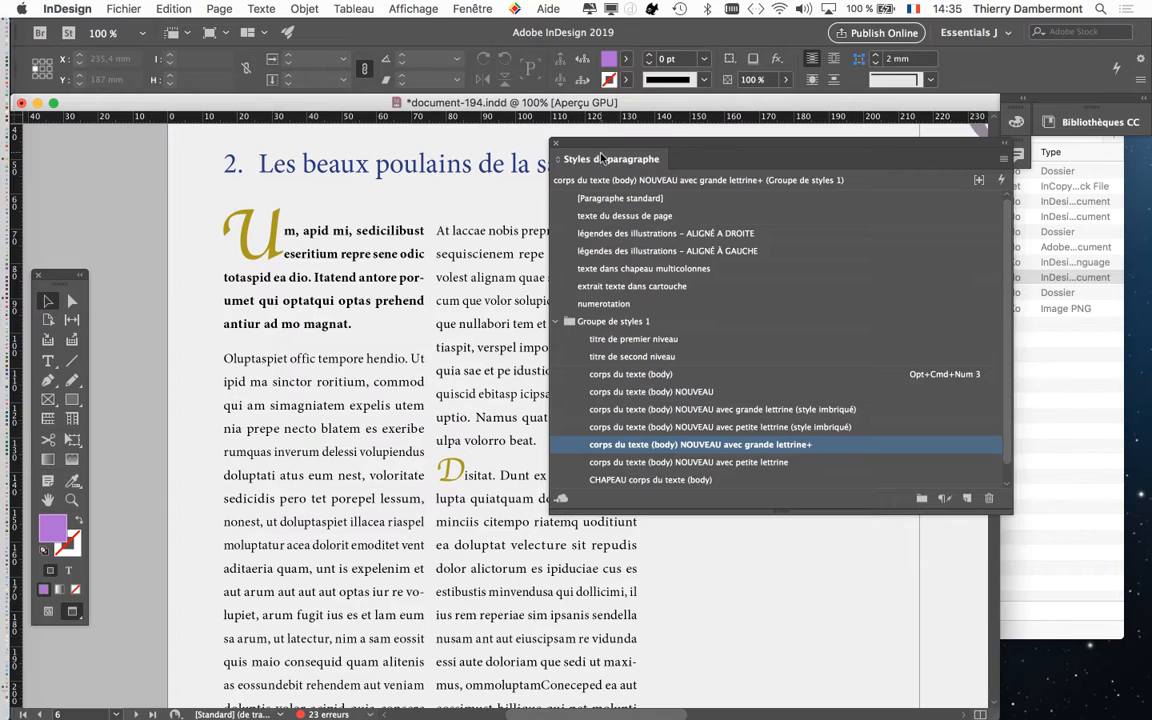
- Check which paragraph styles are applied to the bold opening paragraph and the body paragraph below it, and deselect the text
drag(603, 143, 770, 155)
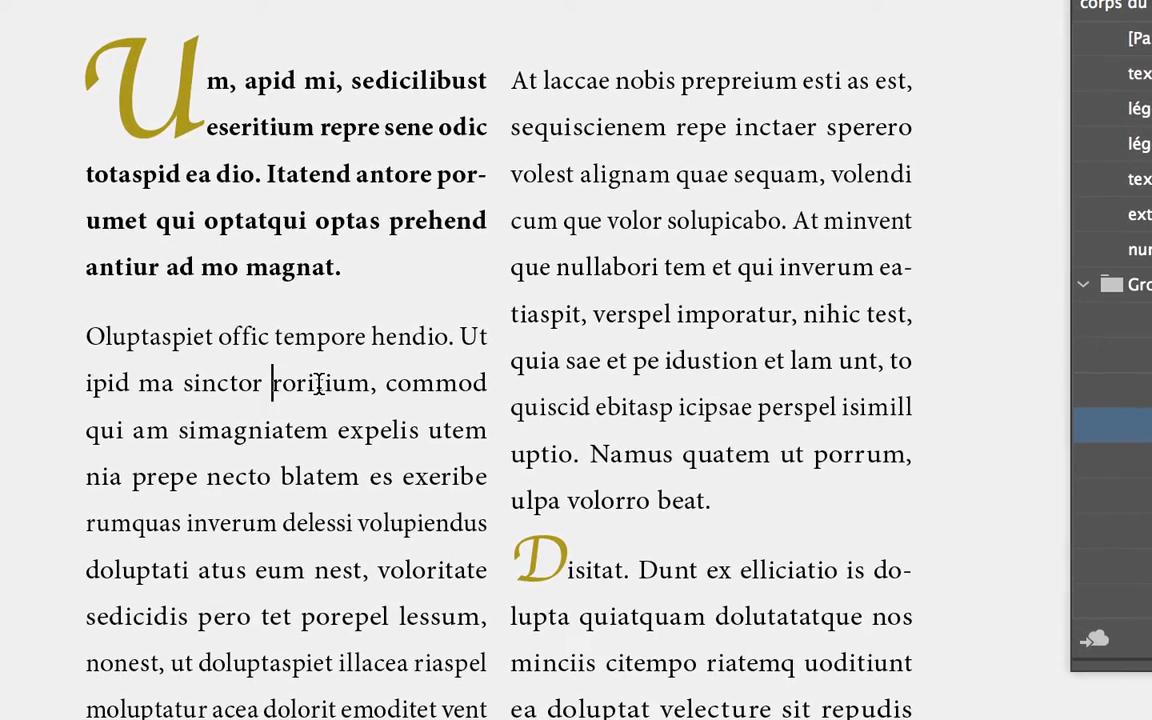
click(299, 220)
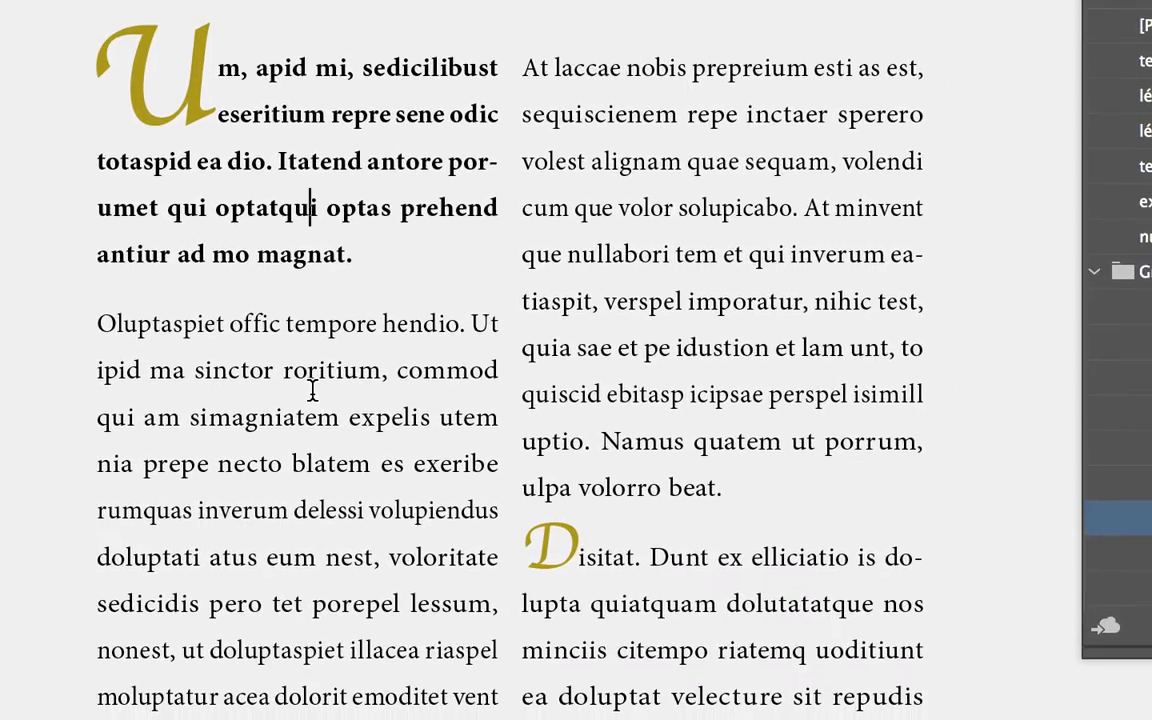
click(314, 392)
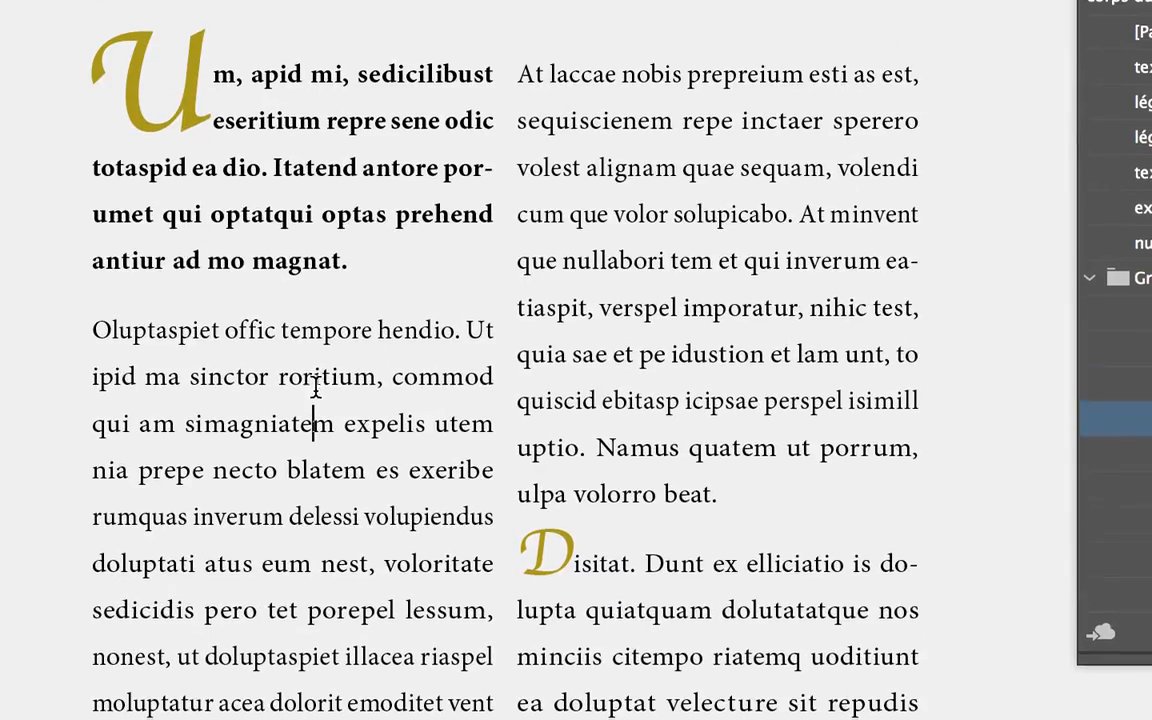
click(317, 383)
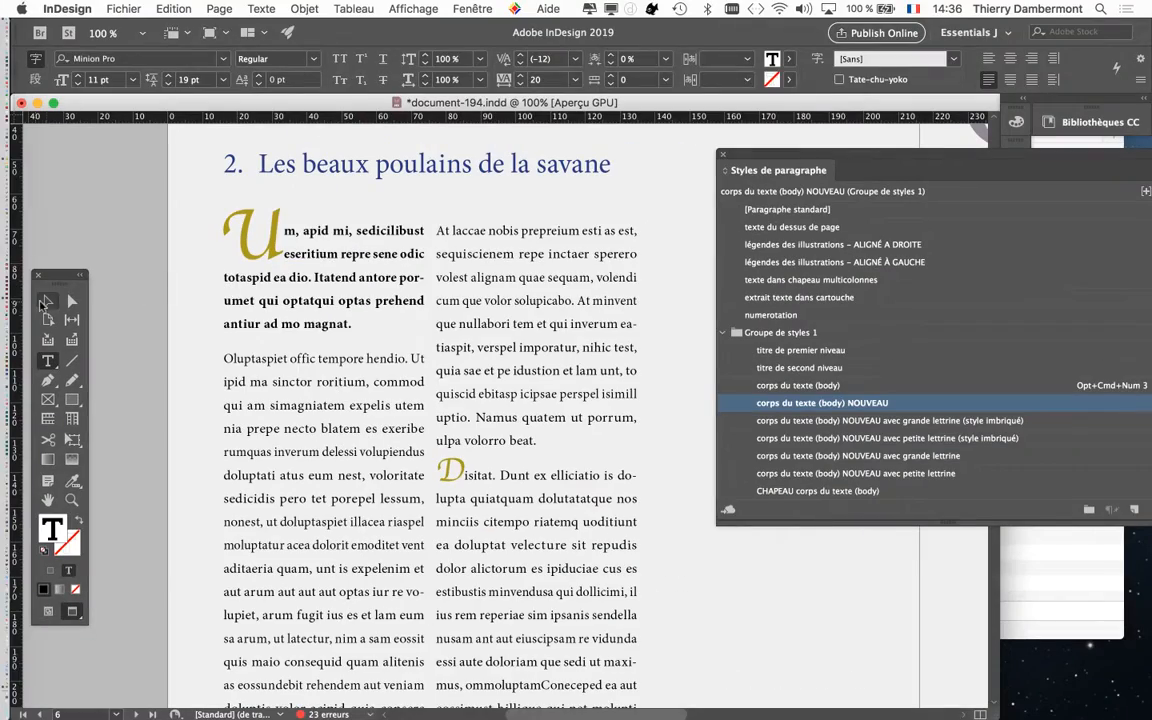
key(Escape)
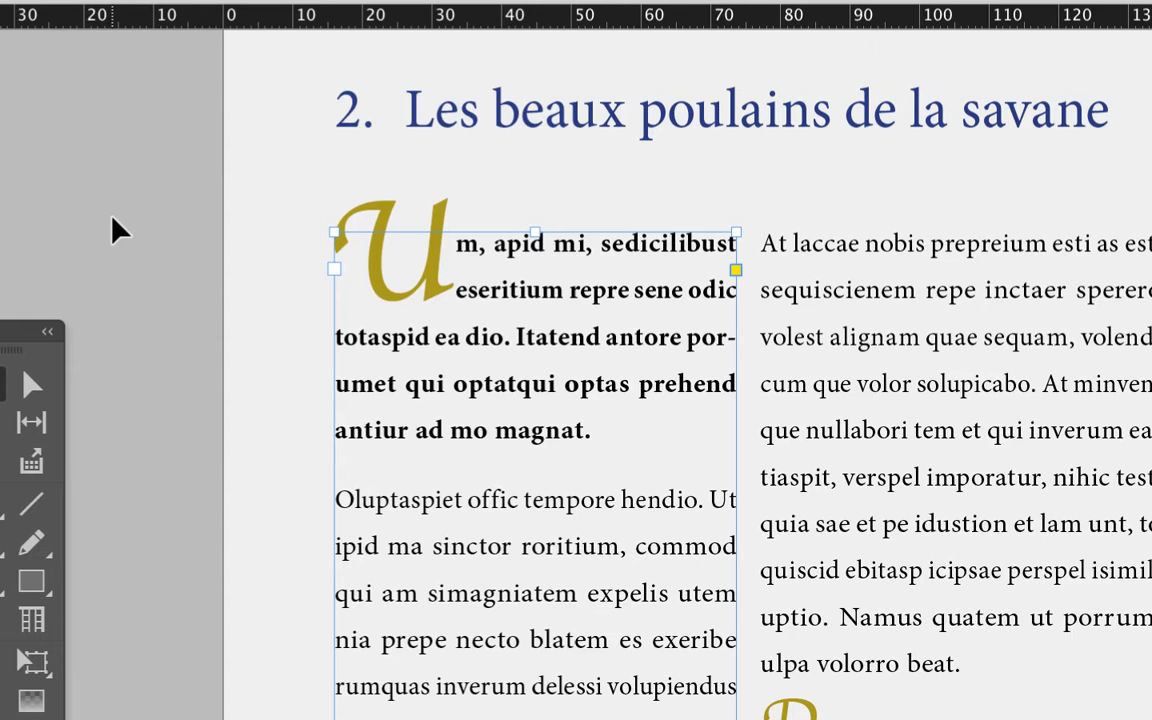
click(112, 219)
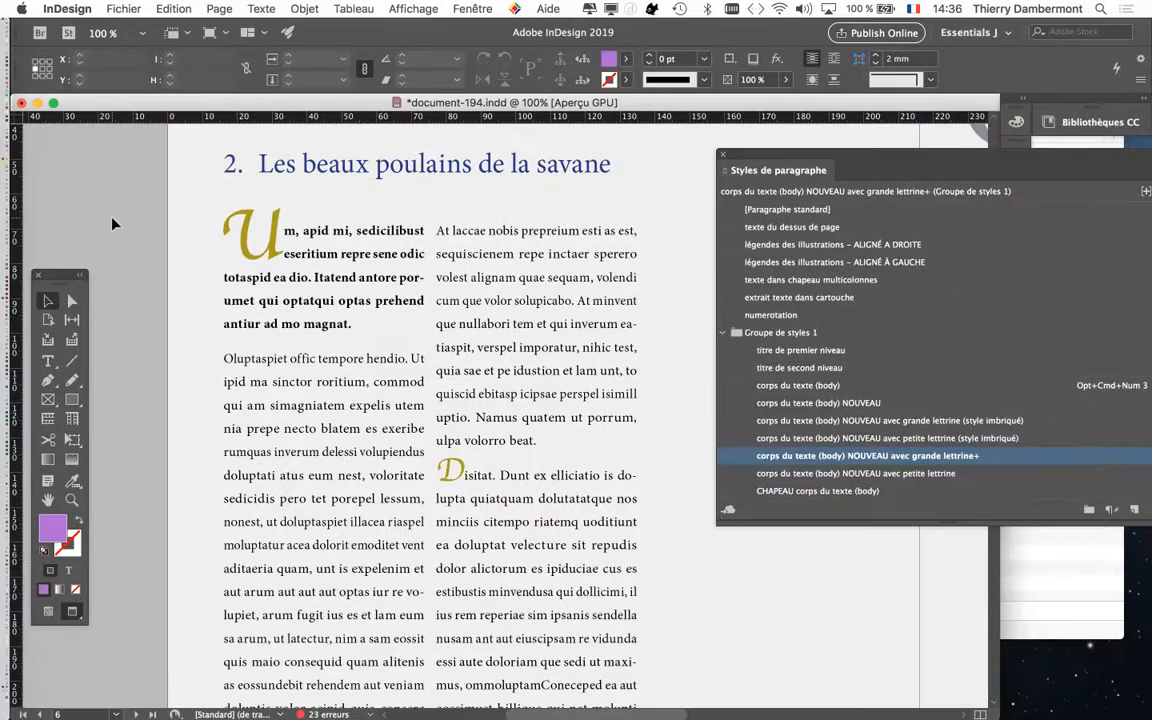
- Open the options of the paragraph style "corps du texte (body) NOUVEAU" and place the dialog clear of the first text column
click(955, 405)
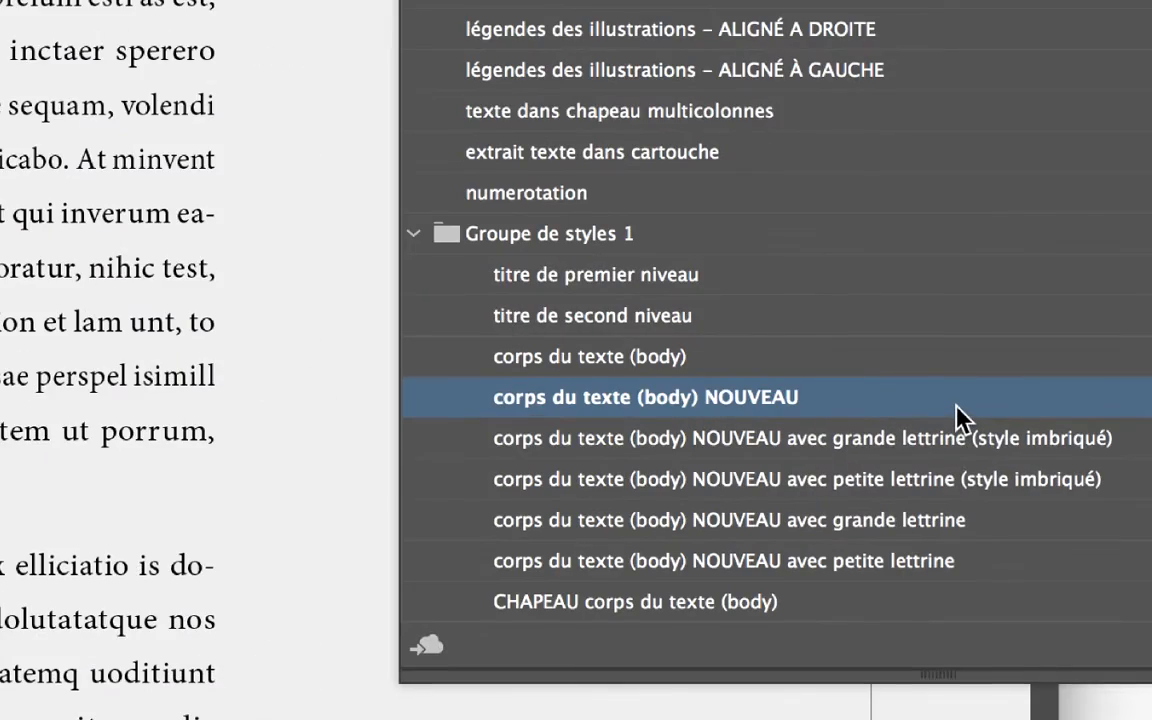
double_click(945, 415)
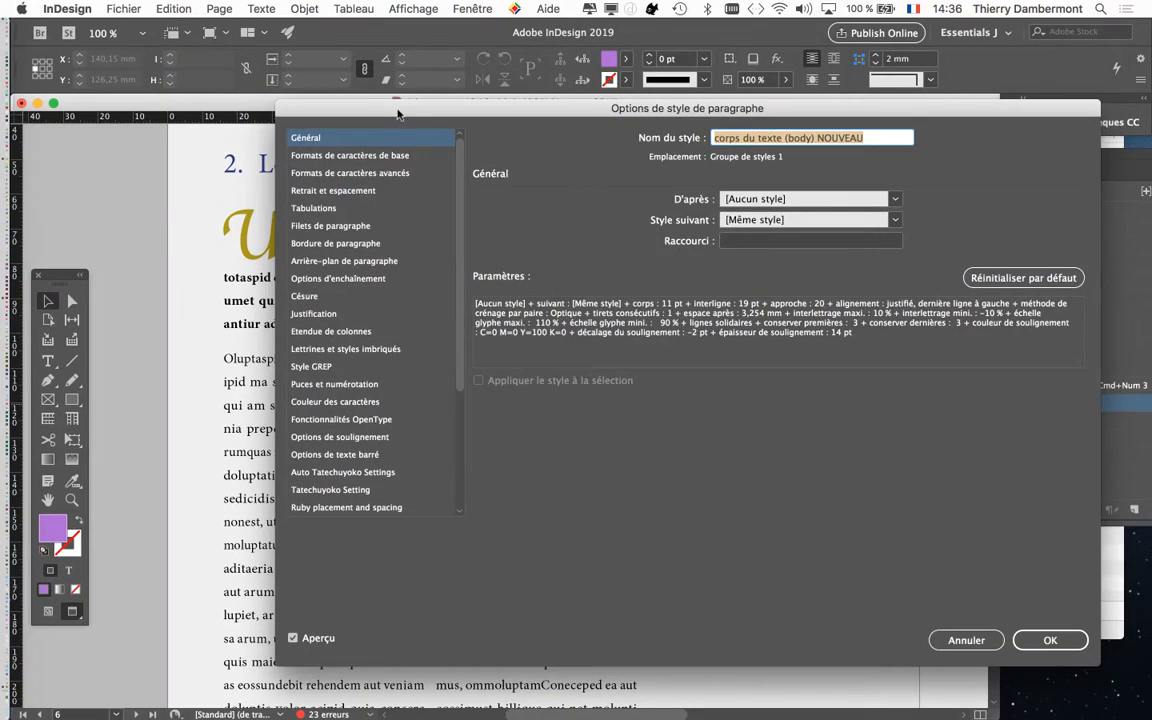
drag(405, 160, 550, 121)
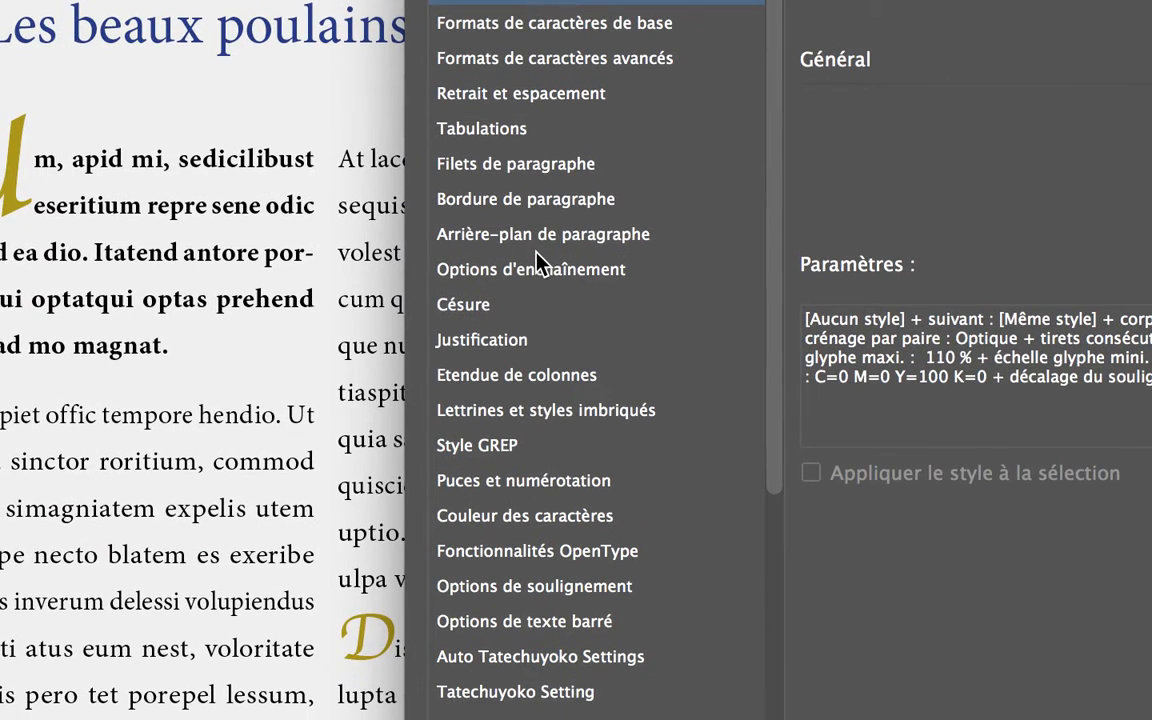
- Try magenta C=0 M=100 Y=0 K=0 as the style's character colour and restore [Noir]
click(545, 345)
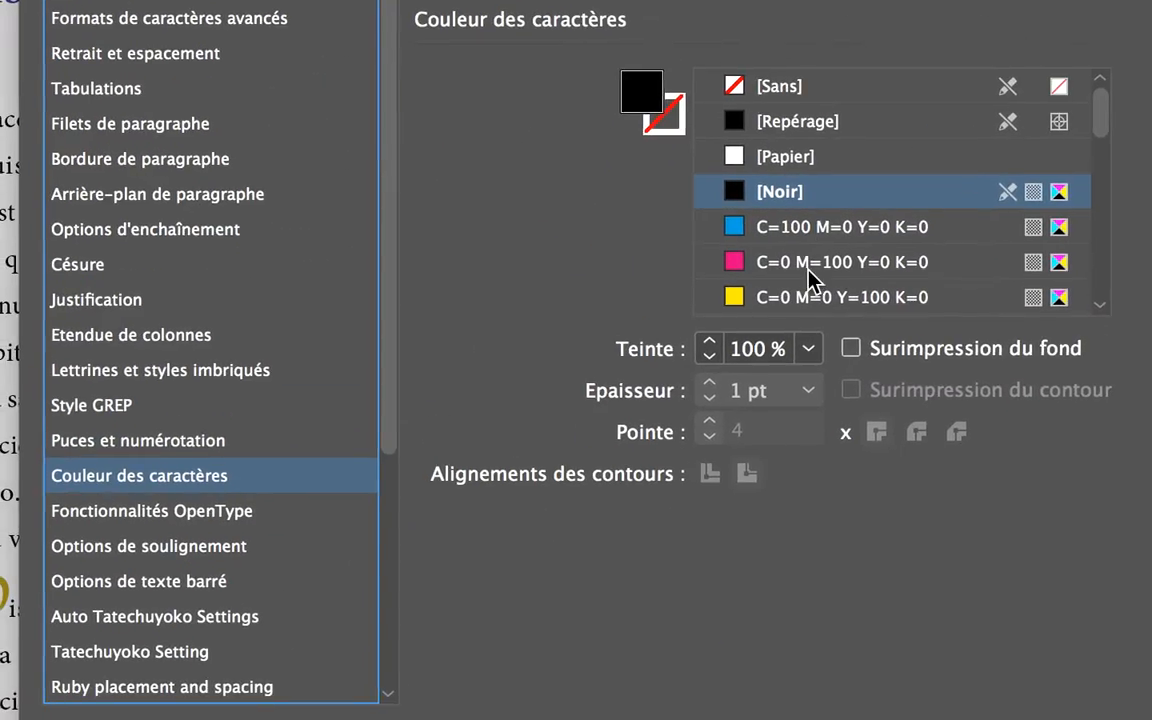
click(830, 316)
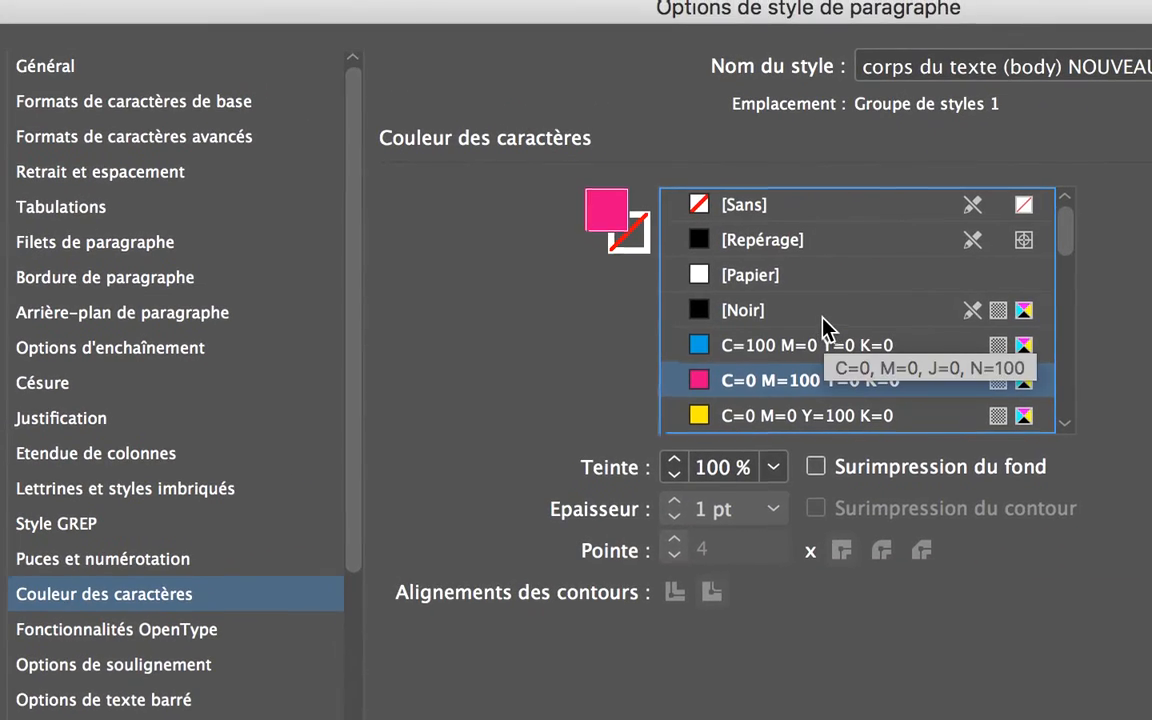
click(822, 318)
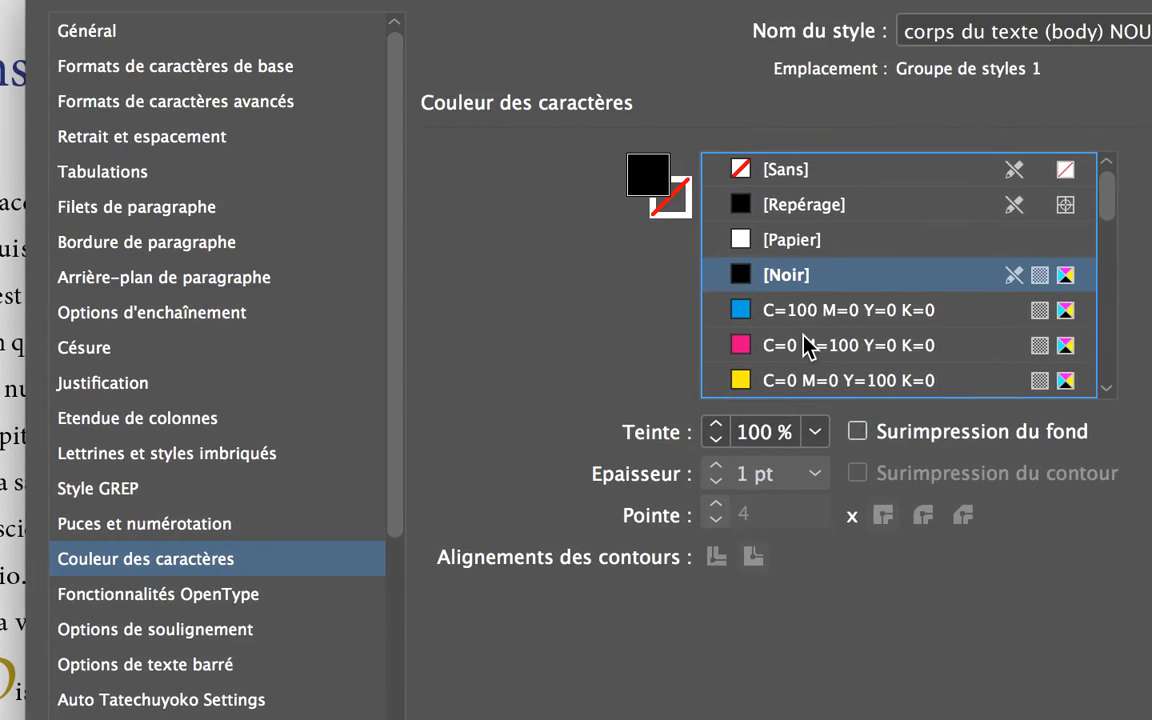
- Try green C=75 M=5 Y=100 K=0 as the style's character colour and return it to [Noir]
scroll(803, 335, down, 3)
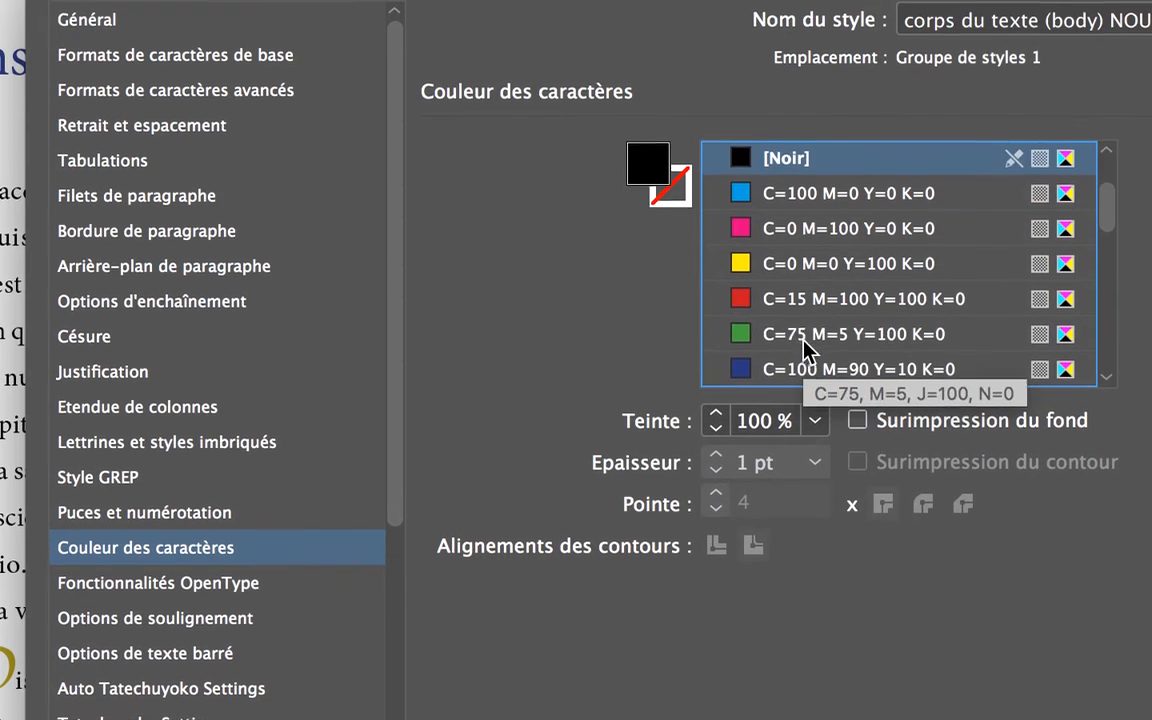
click(803, 337)
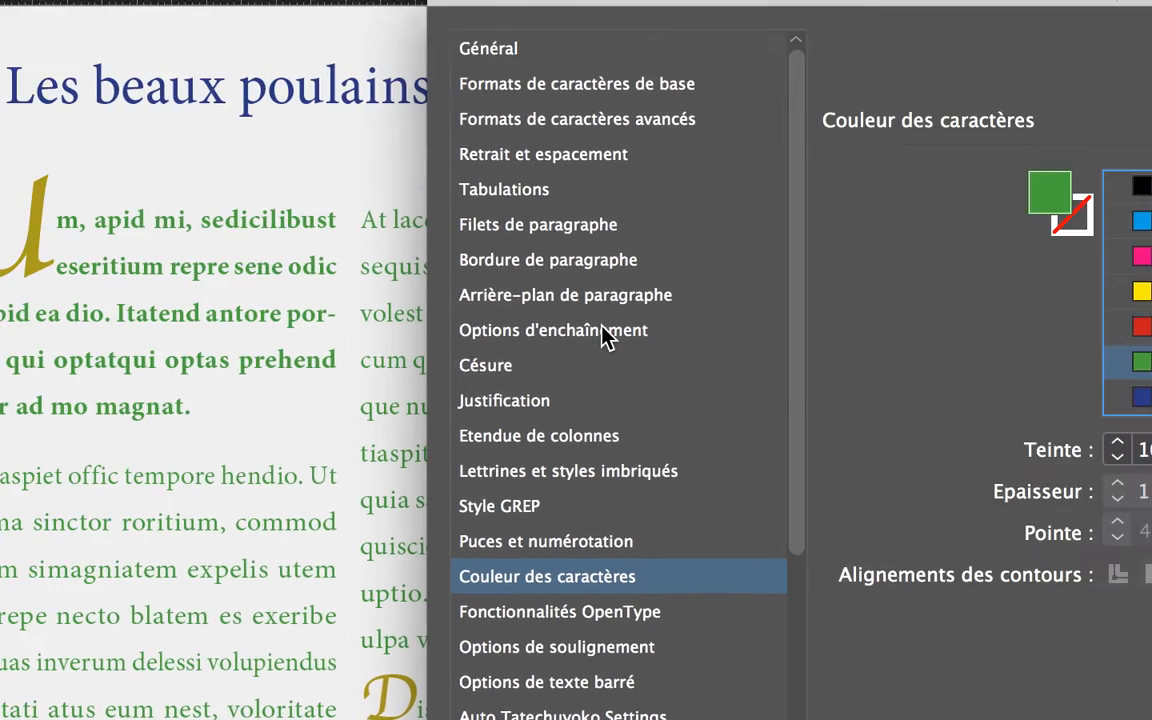
scroll(885, 328, up, 3)
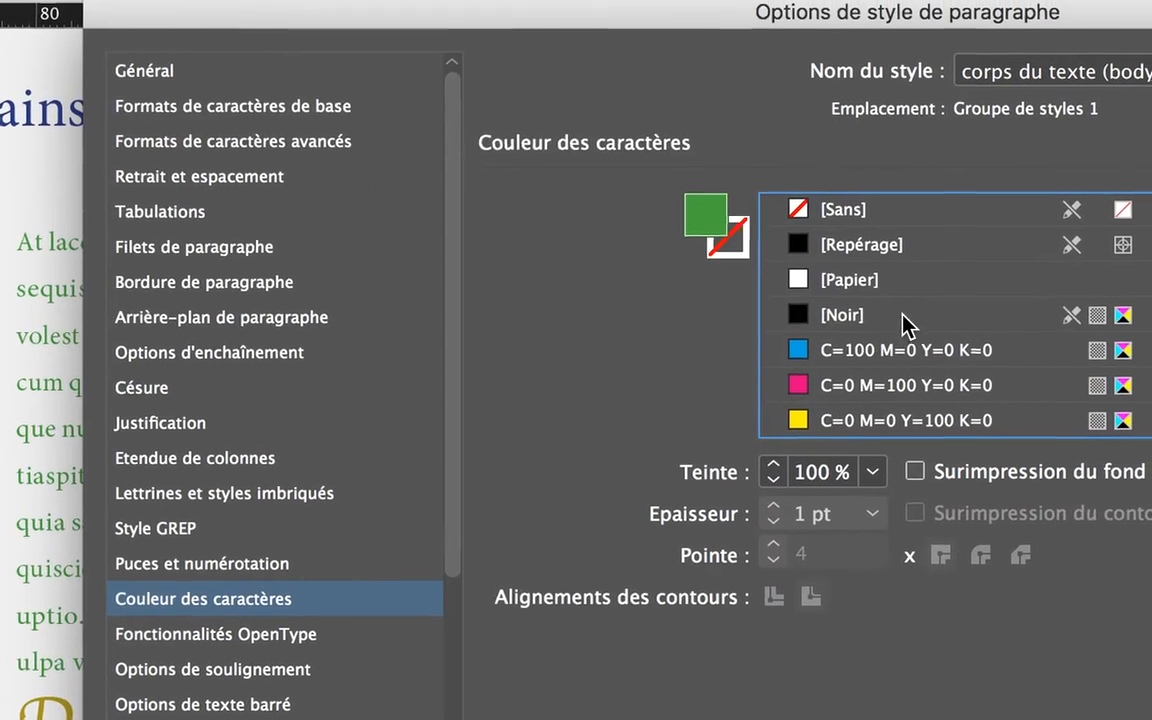
click(905, 320)
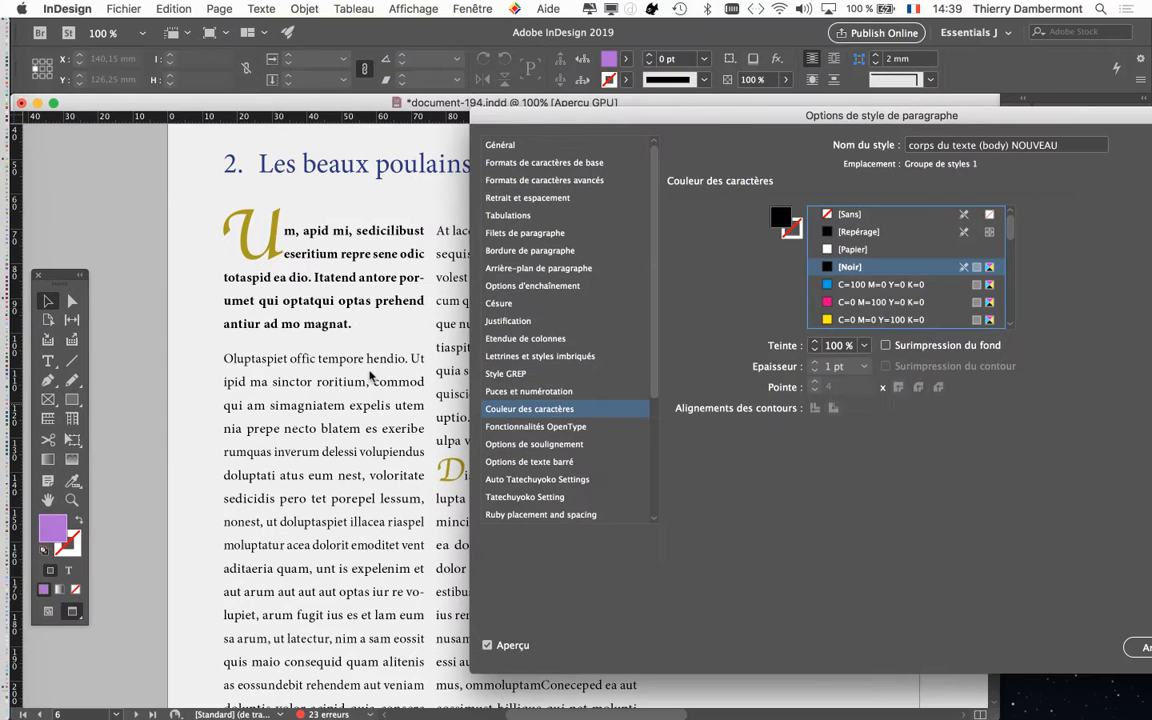
- Set the font family of the "corps du texte (body) NOUVEAU" style to Adobe Garamond Pro in its basic character formats
drag(568, 108, 633, 111)
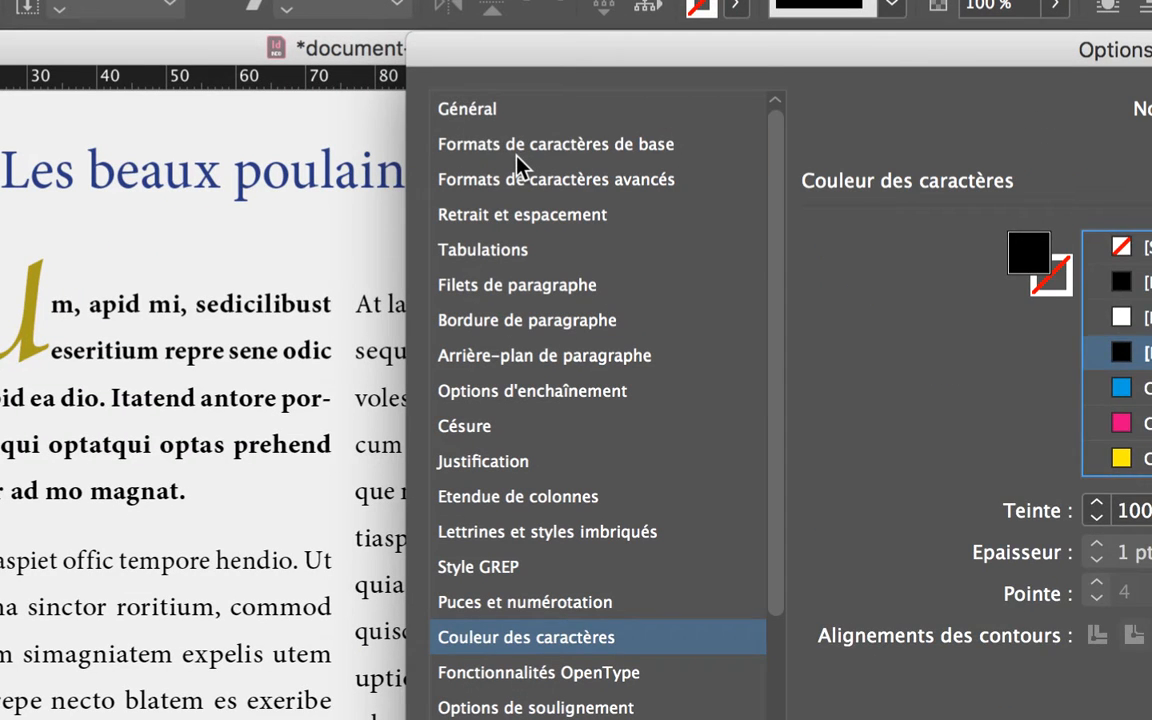
click(517, 160)
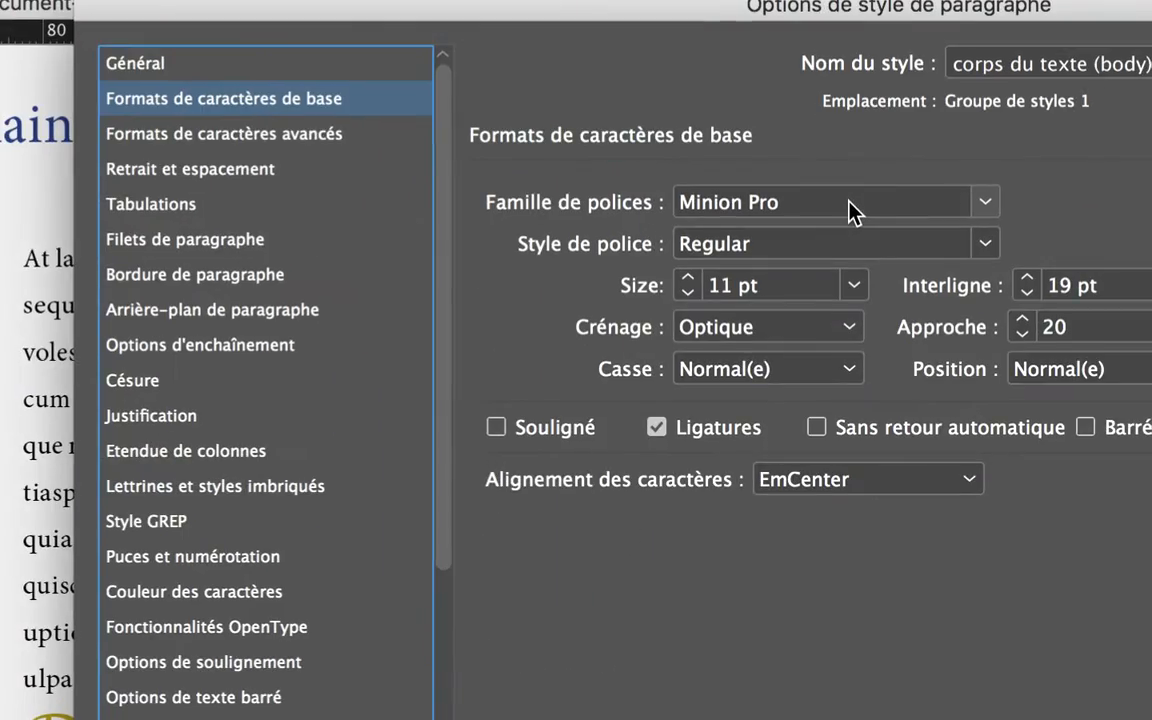
drag(849, 205, 717, 203)
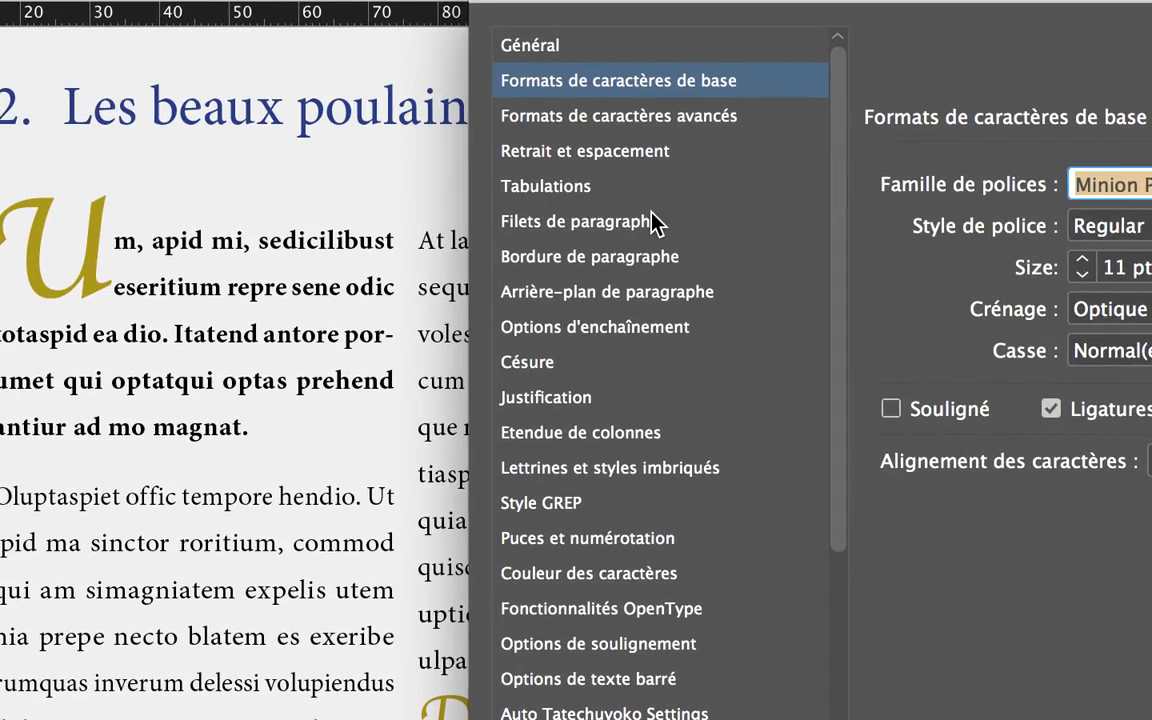
text(Adobe )
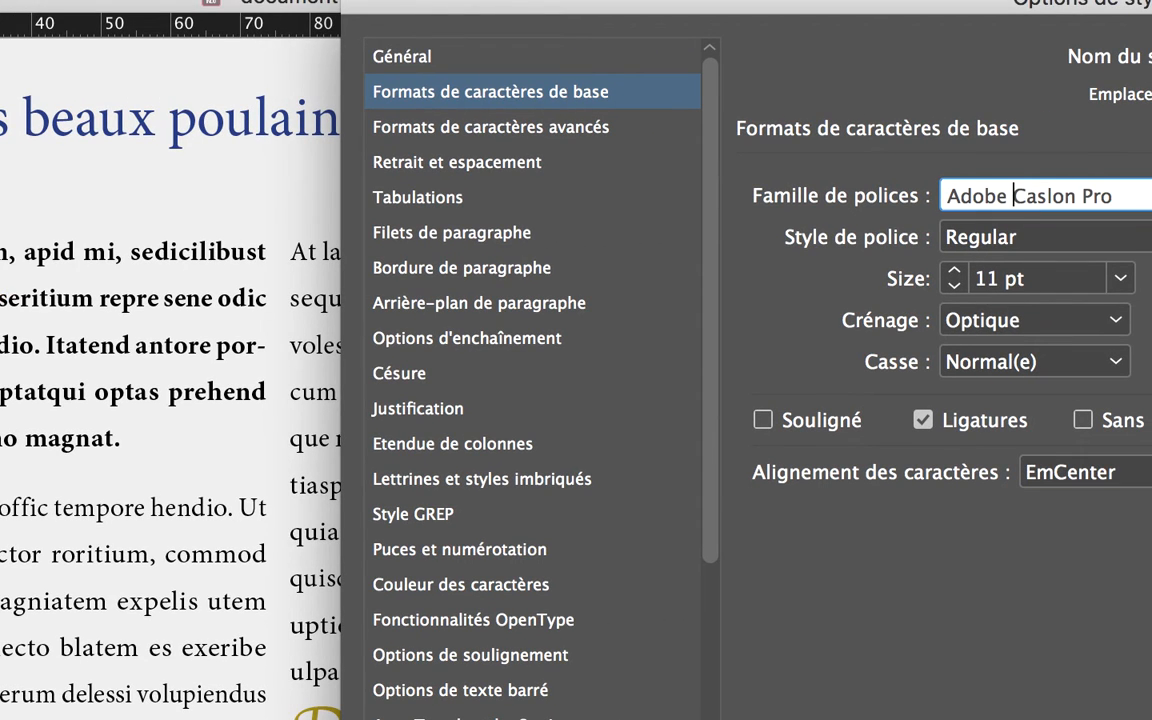
text(Garamond)
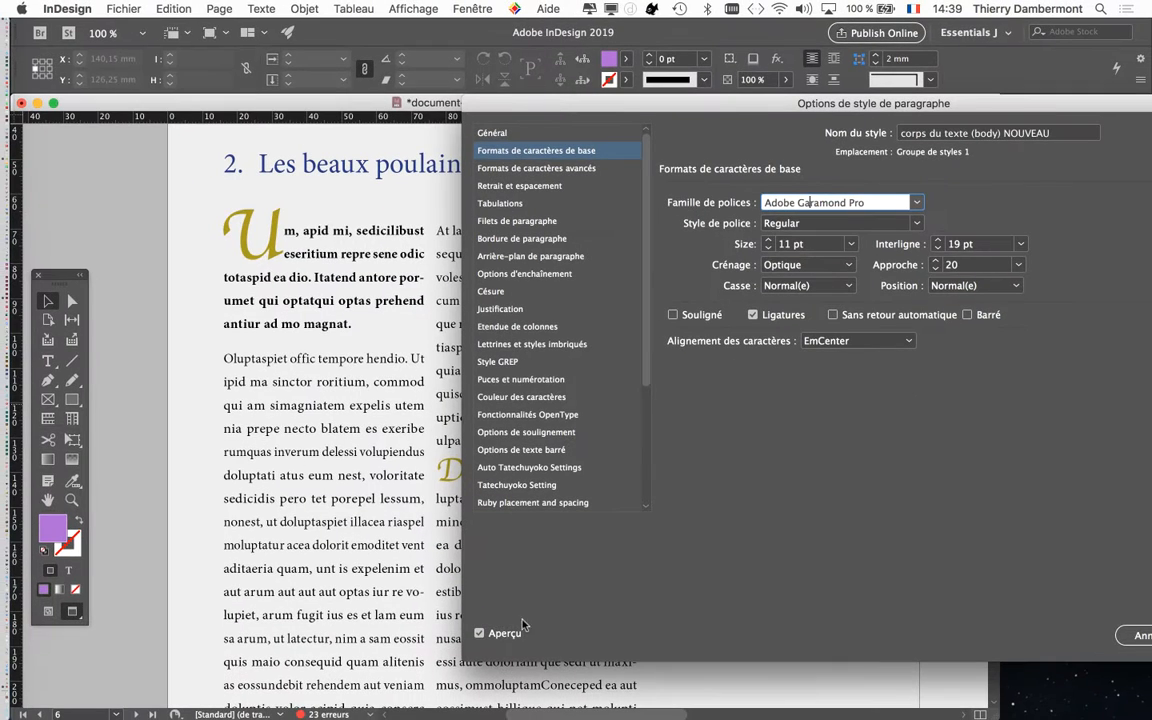
click(480, 634)
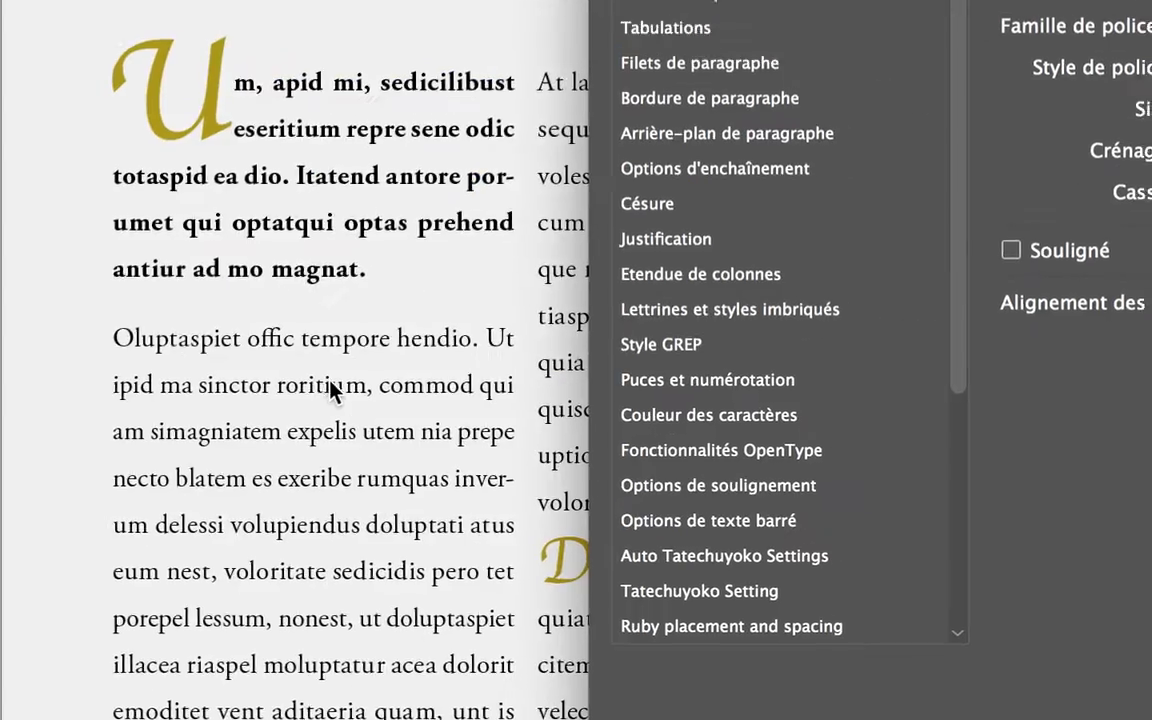
- Toggle the preview repeatedly to compare the page text in the original font and in Adobe Garamond Pro
click(428, 549)
click(428, 549)
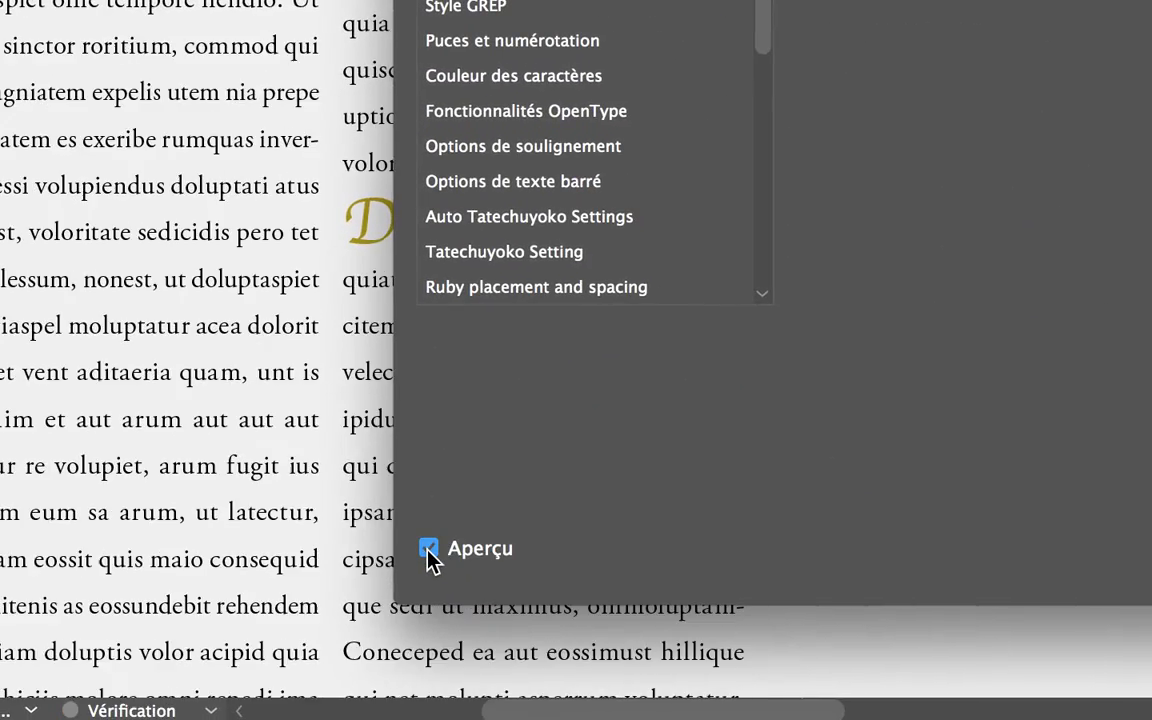
click(428, 549)
click(428, 549)
click(428, 549)
click(428, 549)
click(428, 549)
click(428, 549)
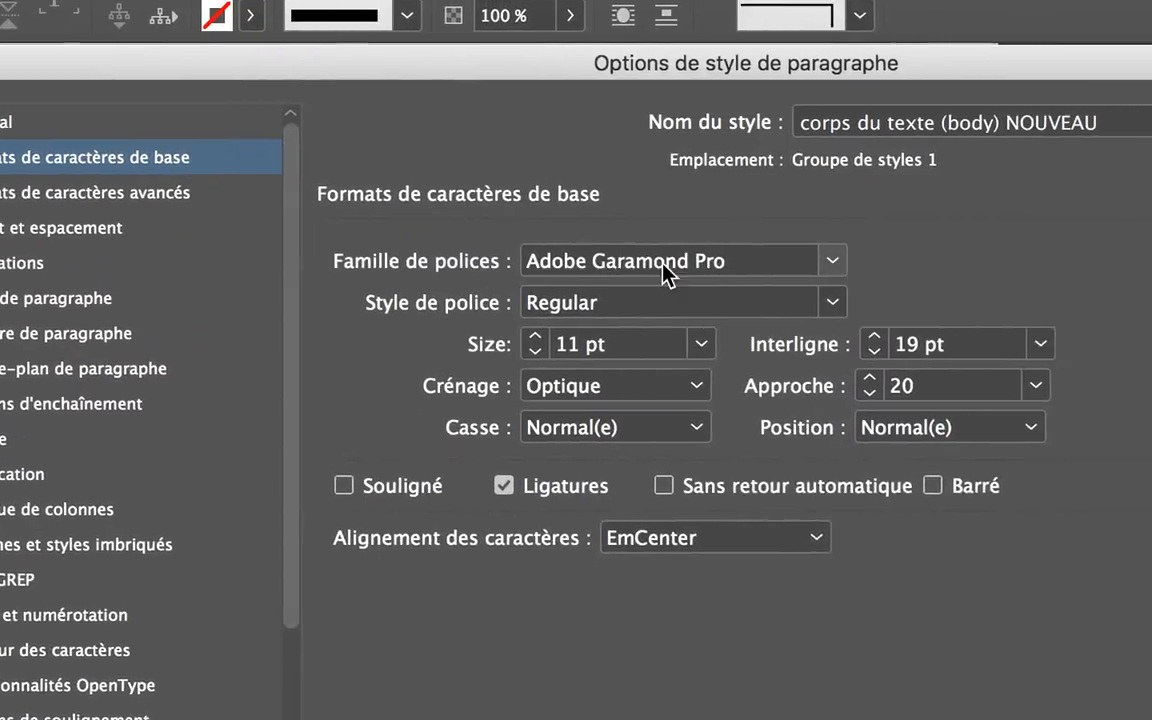
click(428, 549)
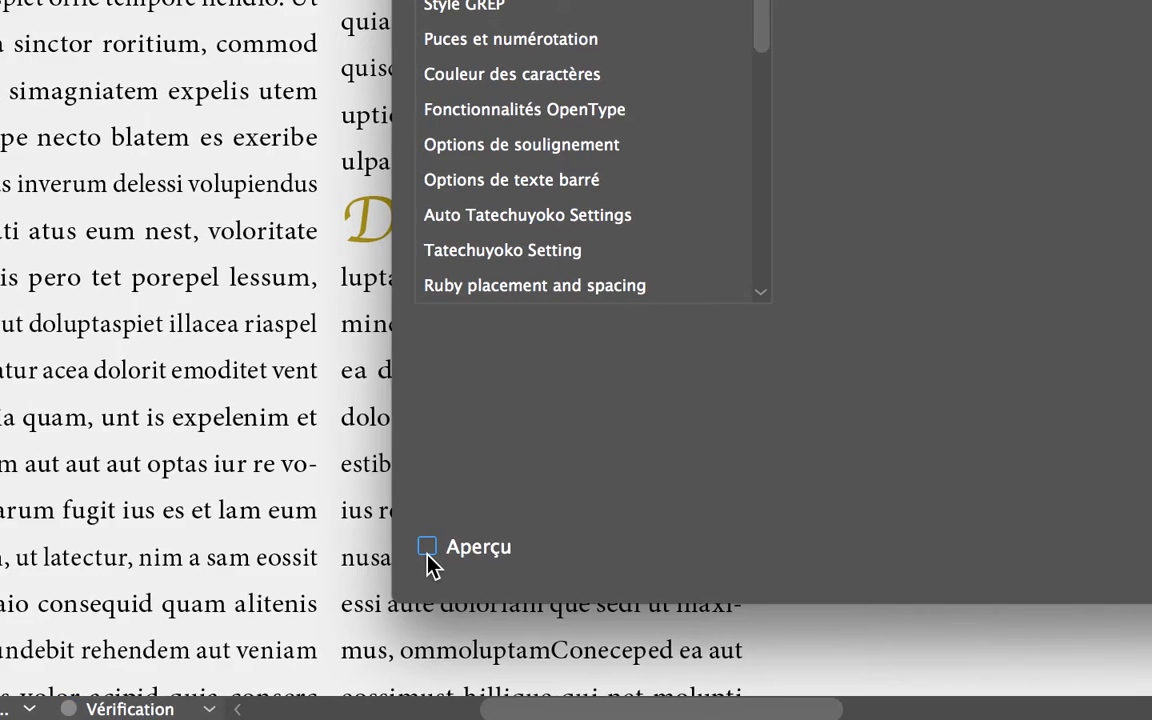
click(428, 549)
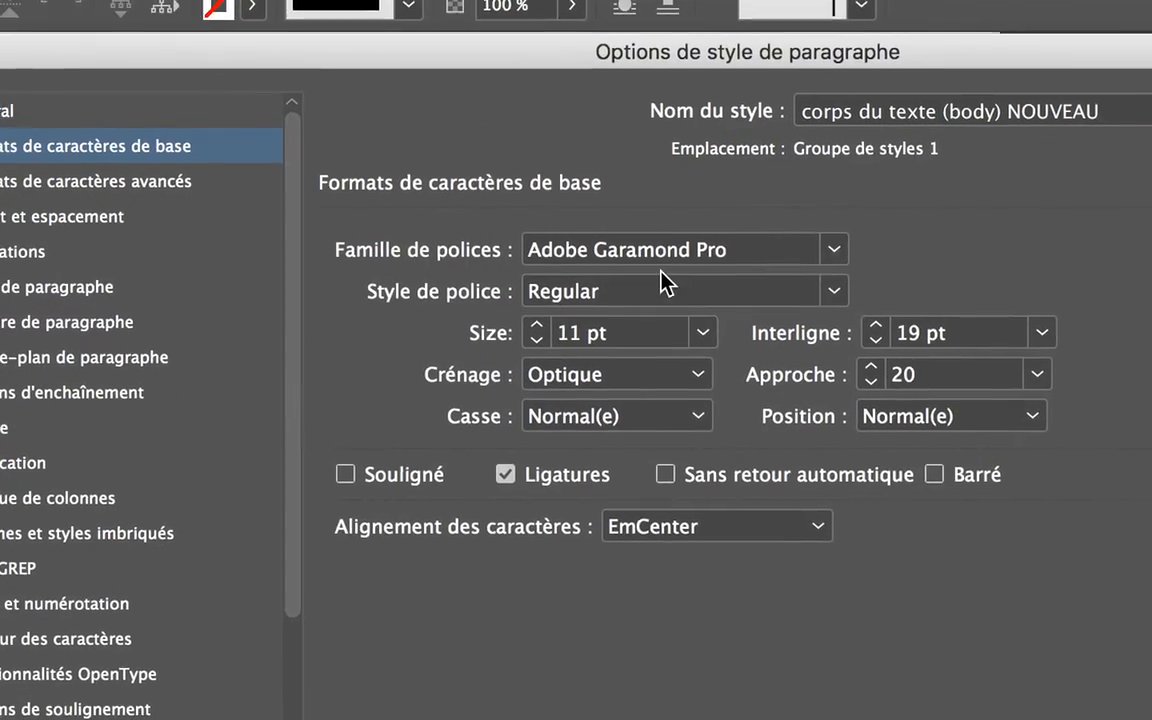
- Review the font styles offered for Adobe Garamond Pro, keeping Regular
click(856, 275)
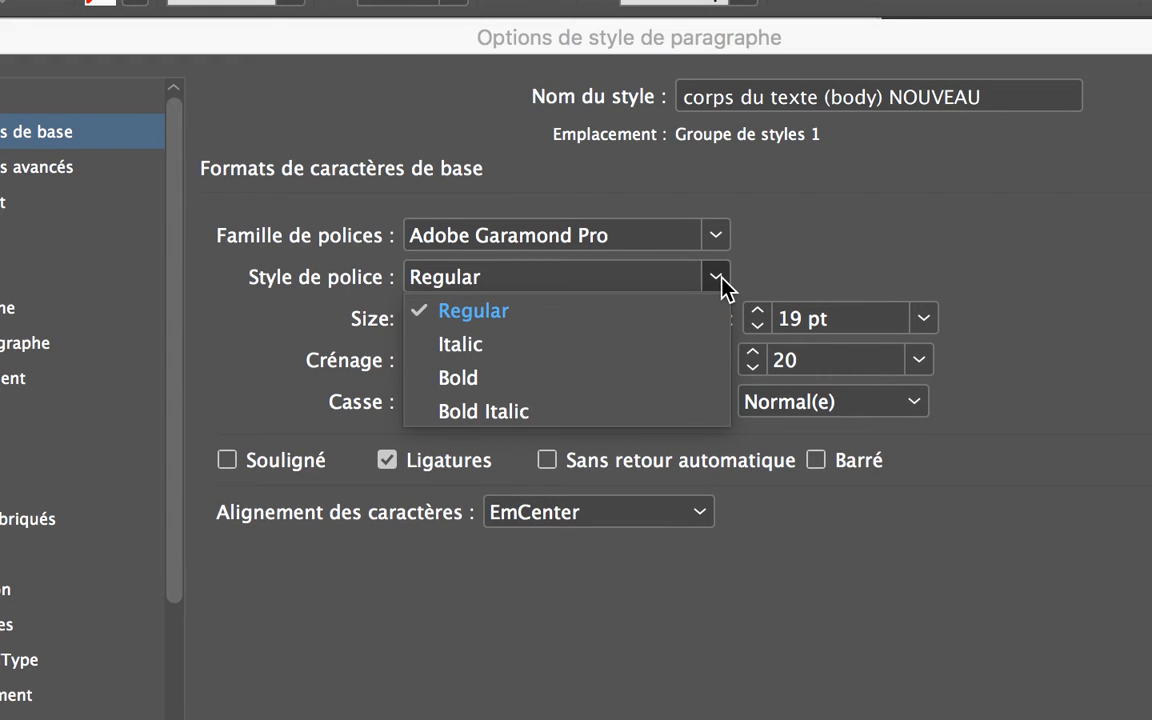
click(722, 285)
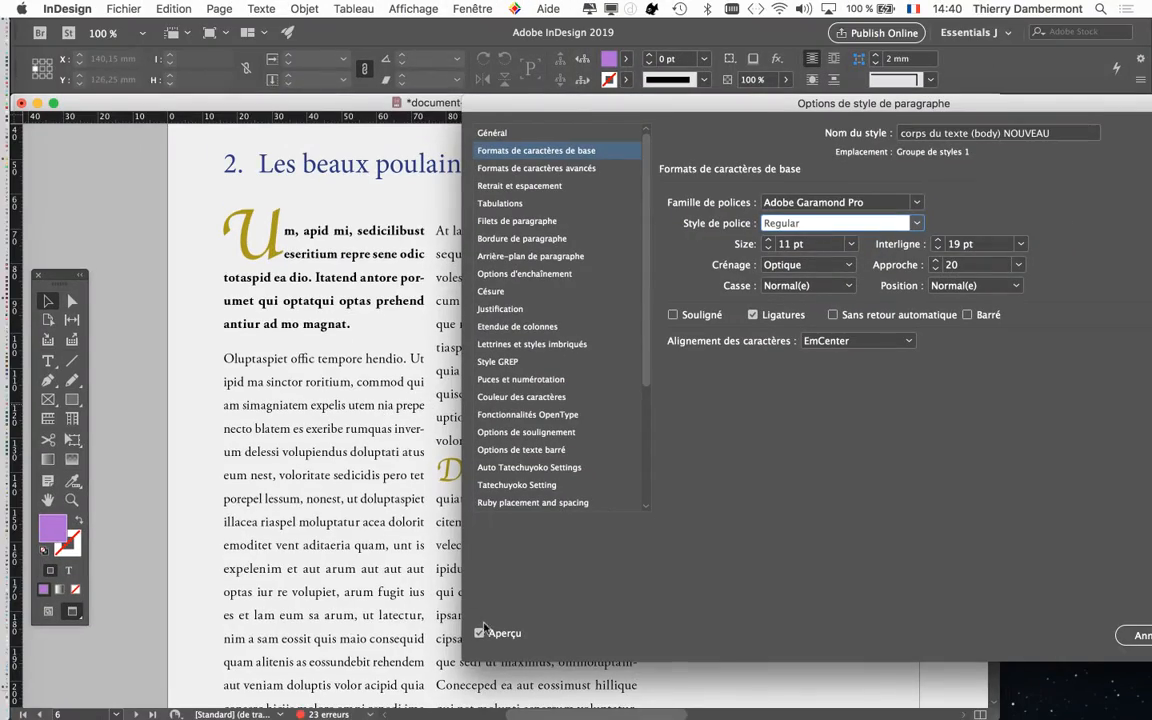
- Try Garamond Premier Pro as the font family of the "corps du texte (body) NOUVEAU" style
click(479, 632)
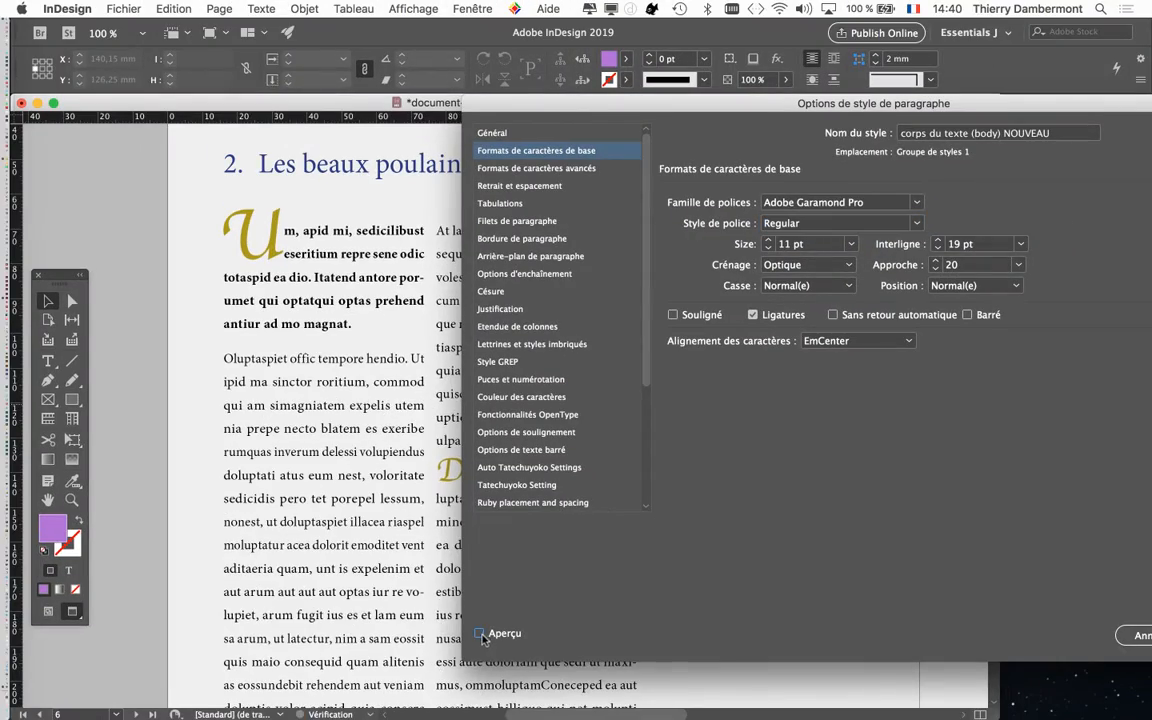
click(872, 202)
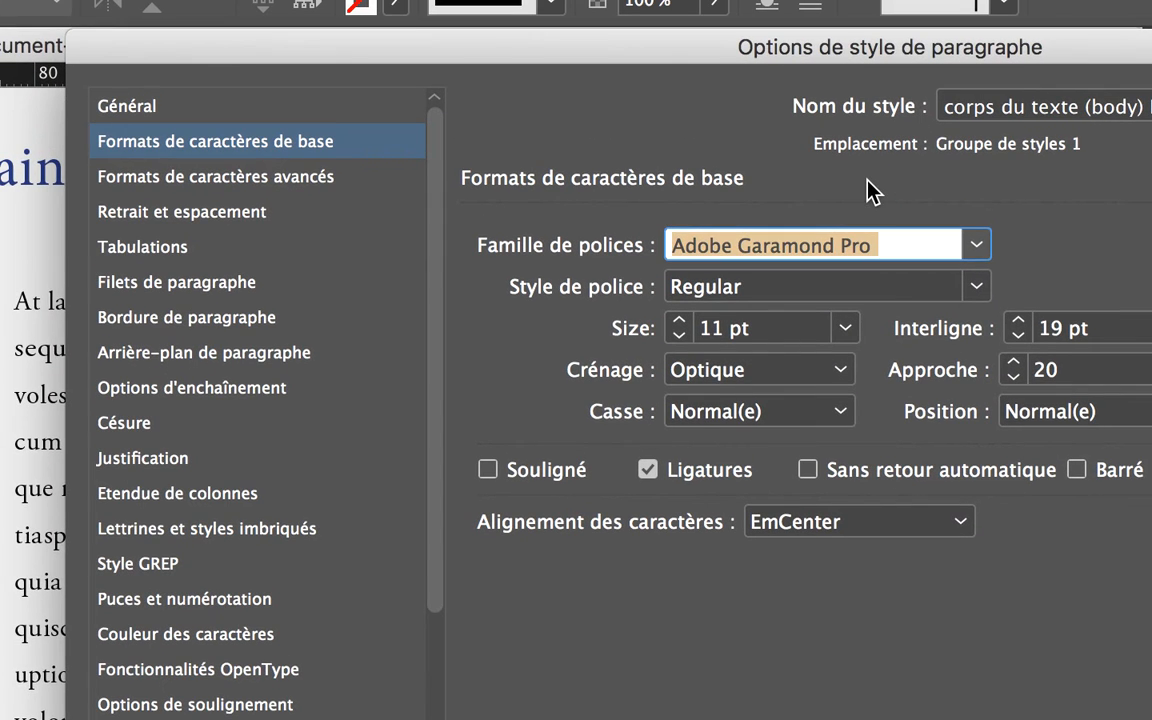
text(Gara)
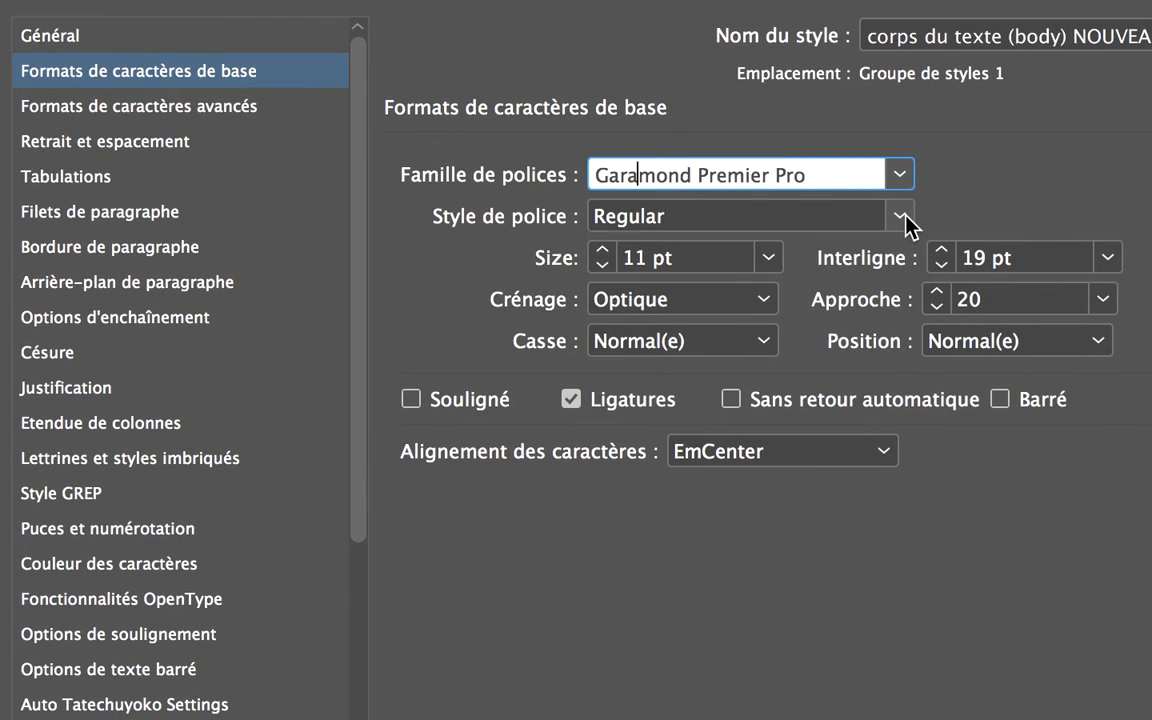
click(906, 222)
click(906, 222)
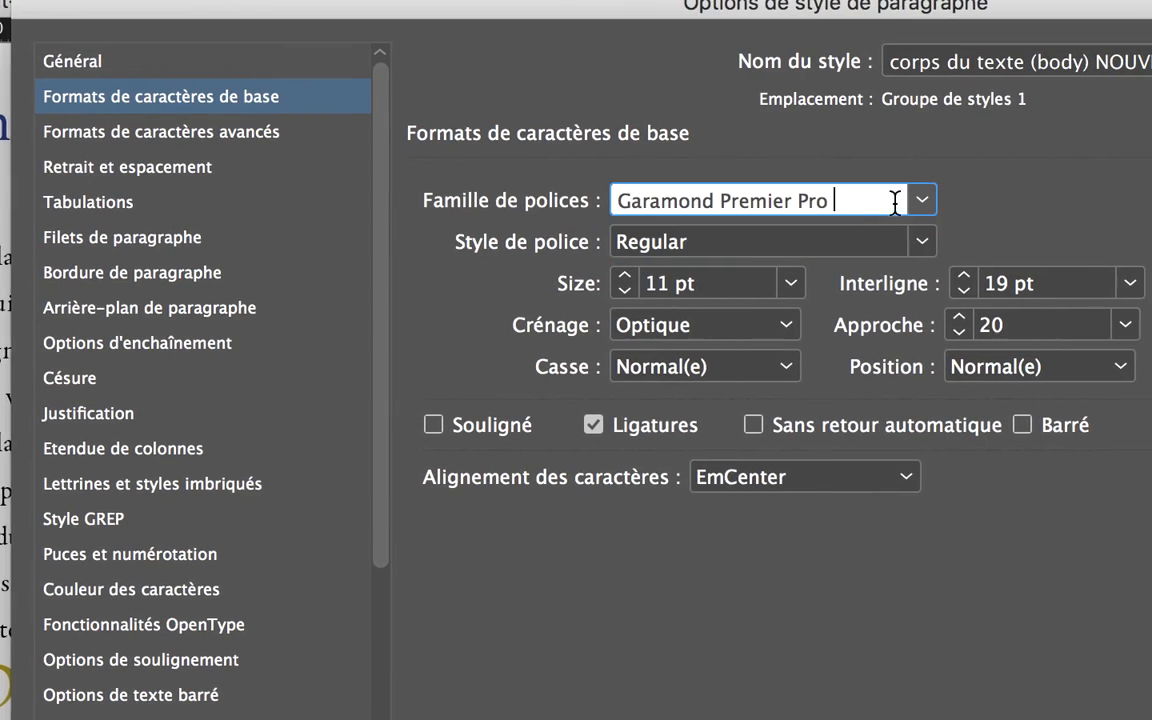
- Look through the available font families around the Garamond entries without choosing another one
click(938, 197)
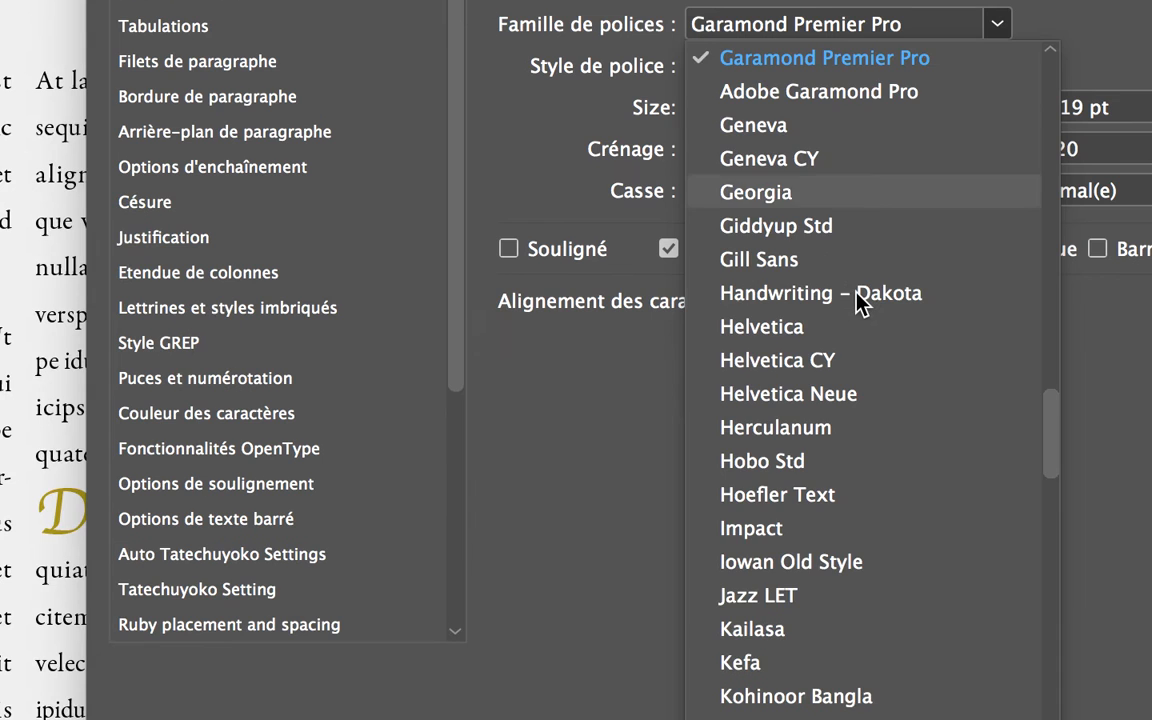
scroll(858, 302, up, 3)
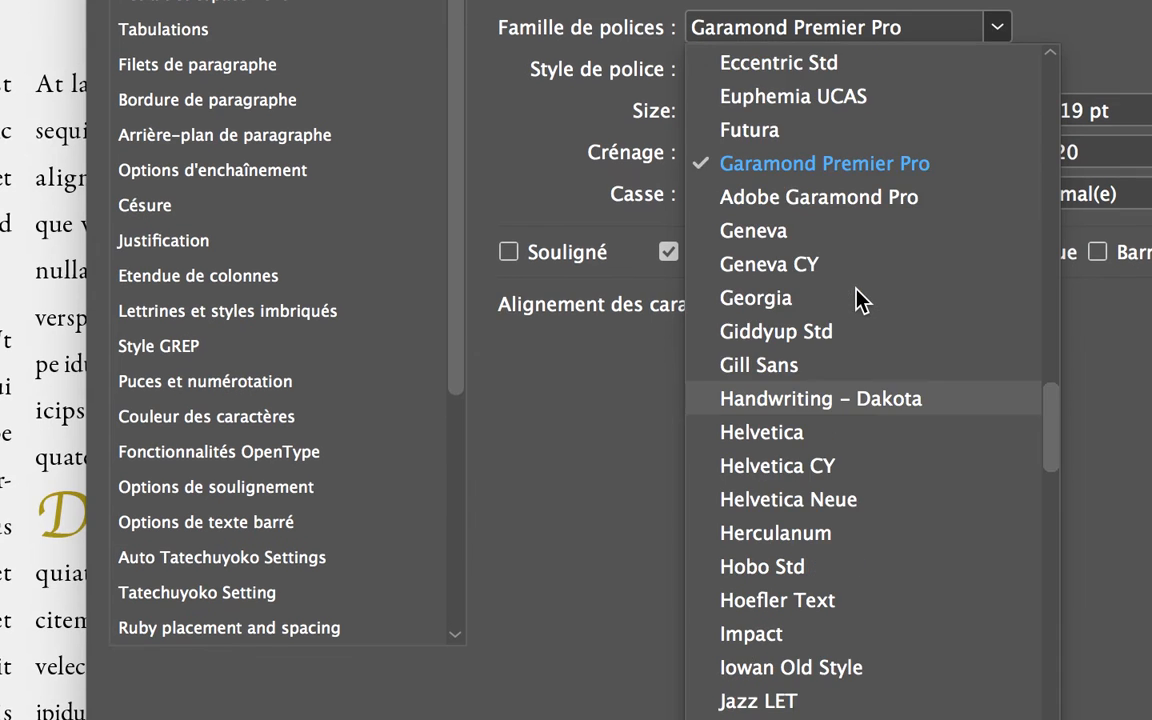
scroll(858, 302, down, 3)
scroll(858, 302, up, 6)
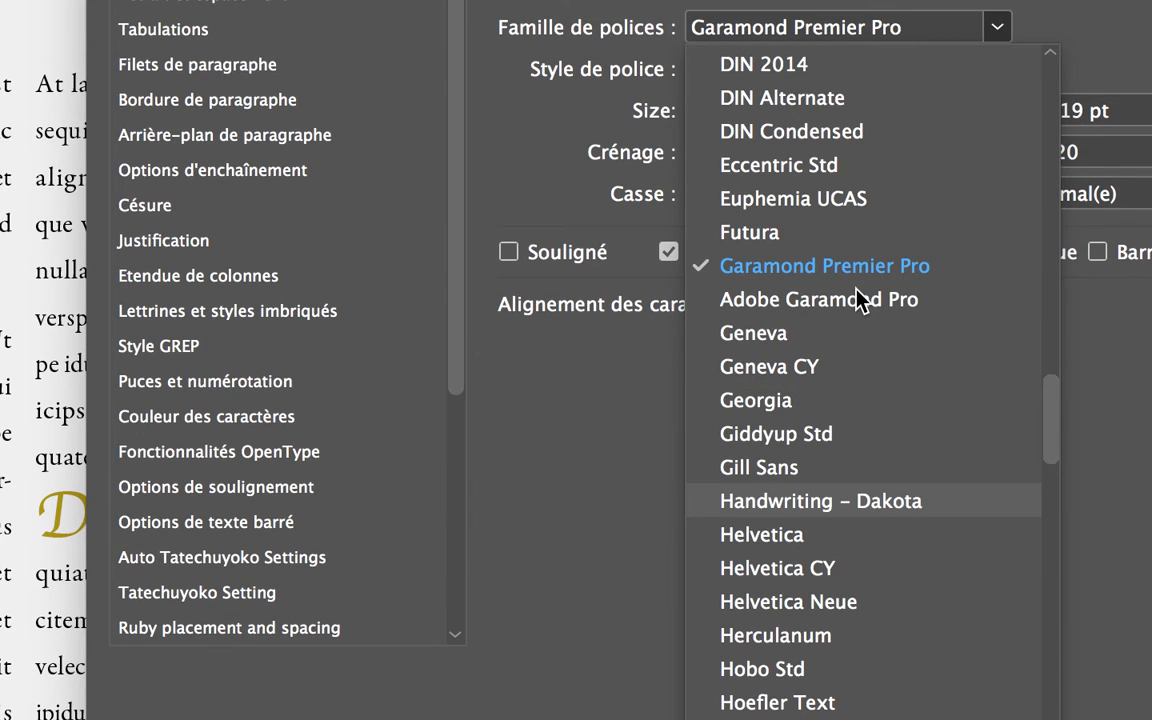
key(Escape)
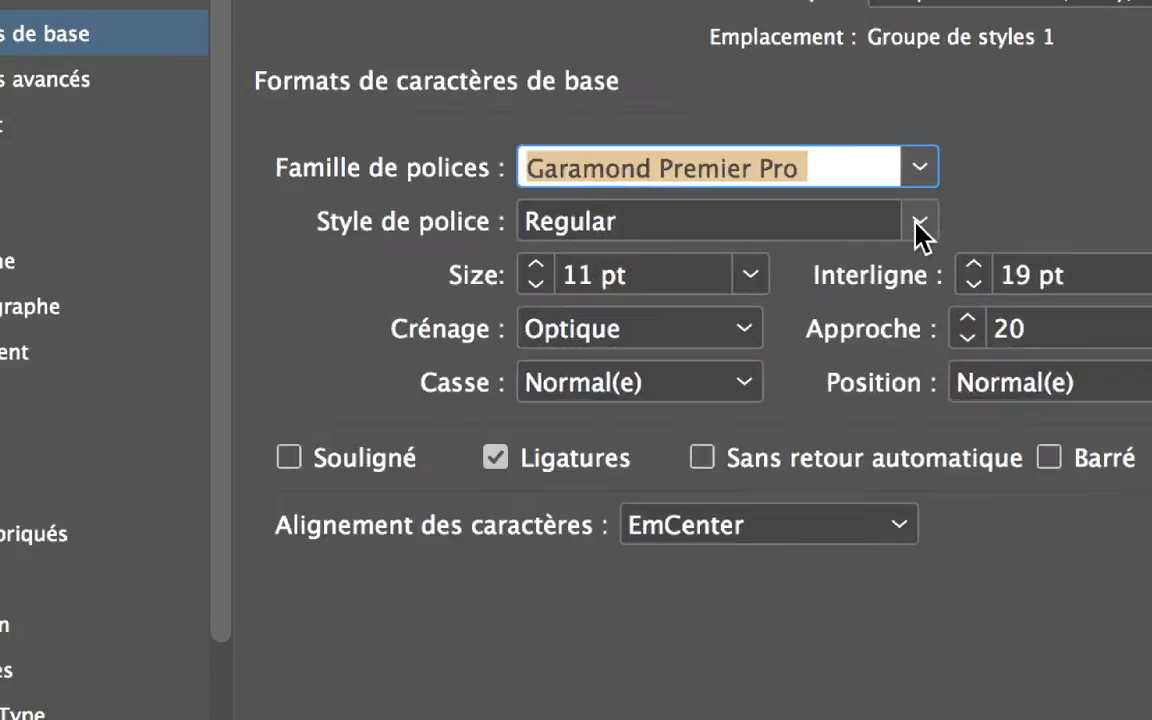
- Examine which font styles Garamond Premier Pro offers for the body text style
click(922, 232)
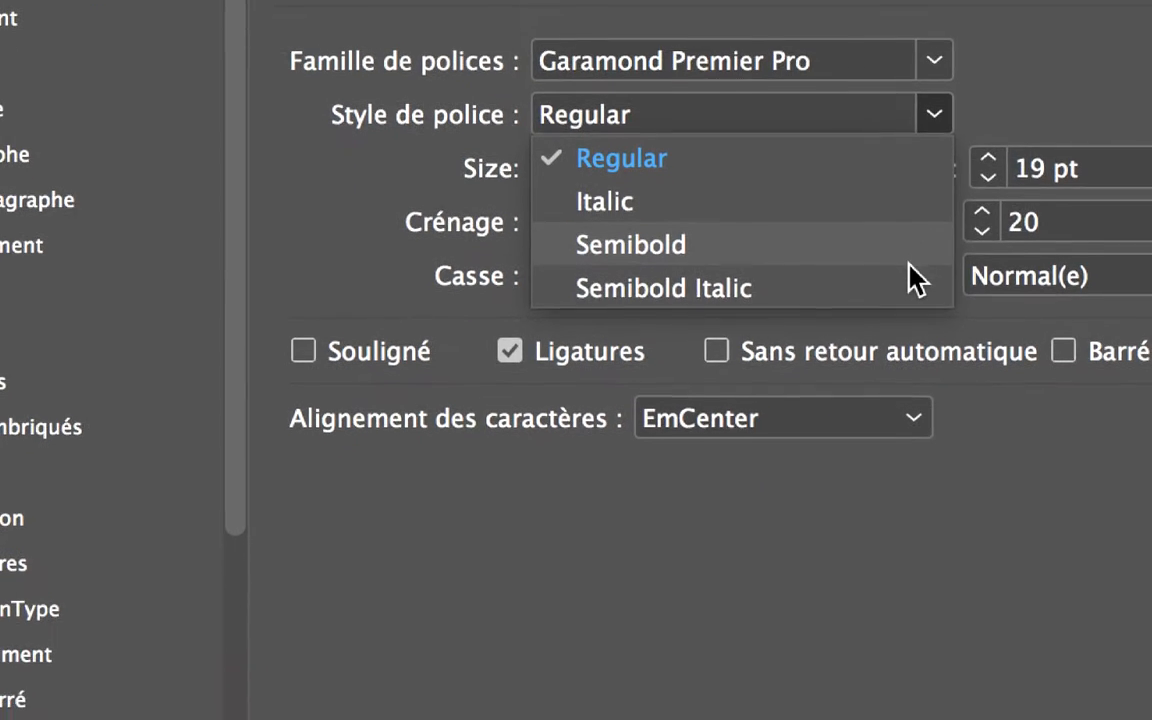
click(934, 60)
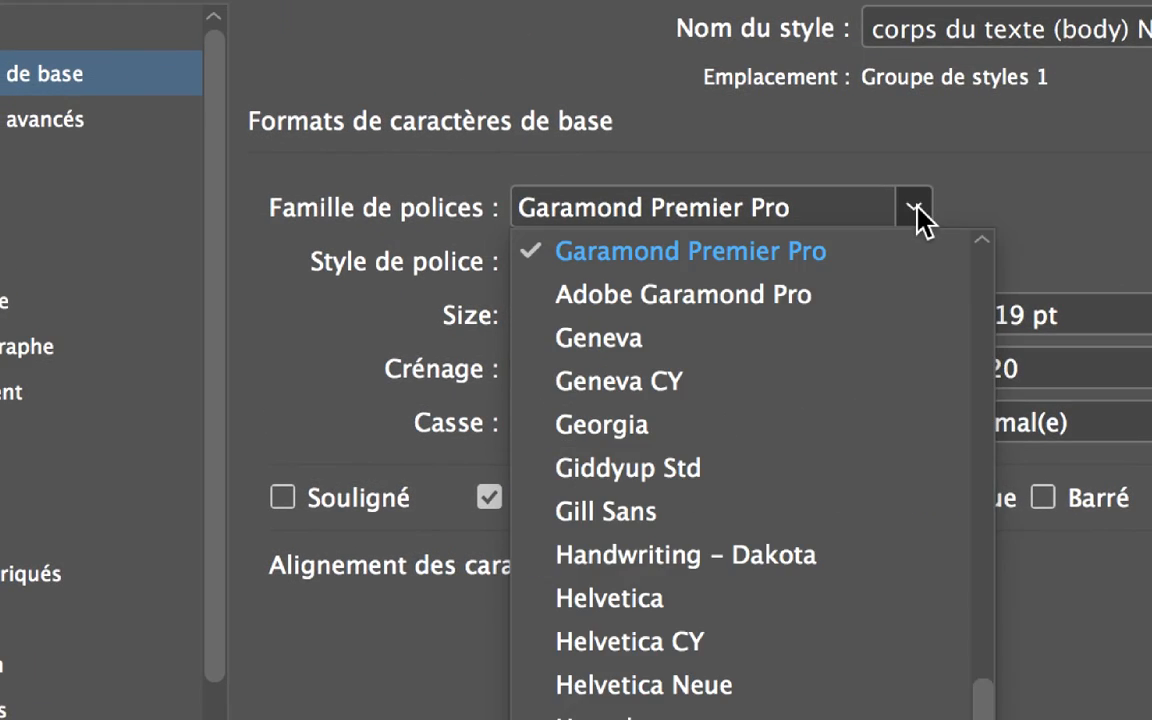
click(916, 210)
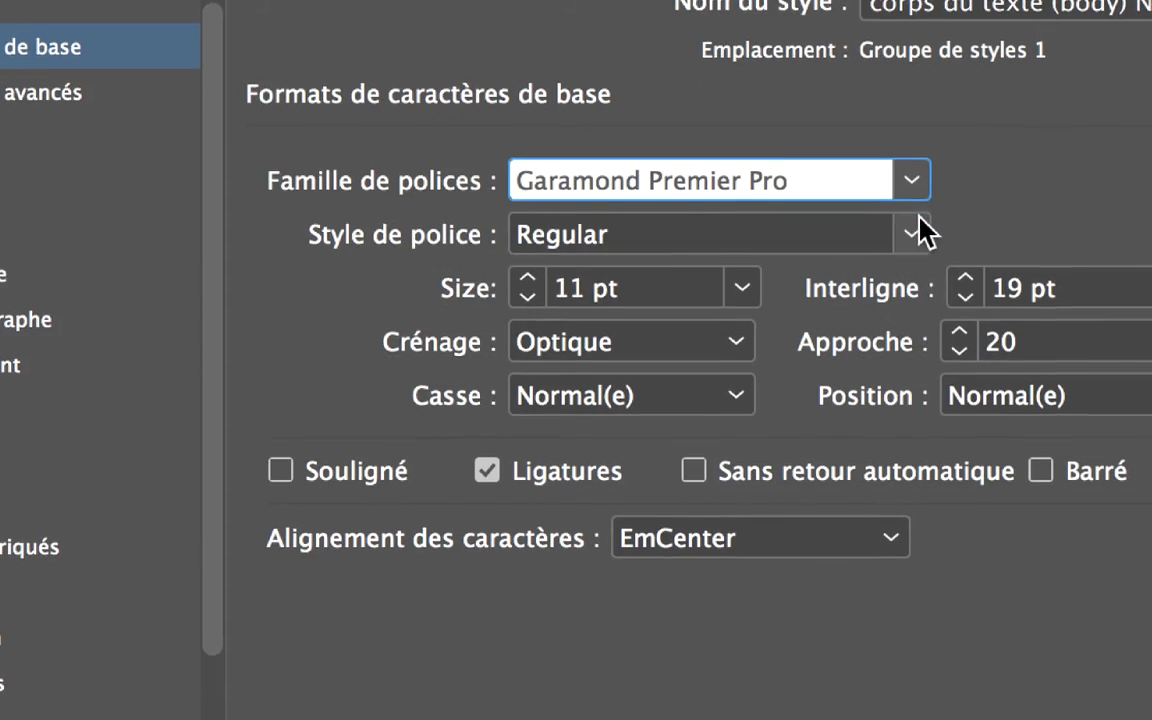
click(915, 259)
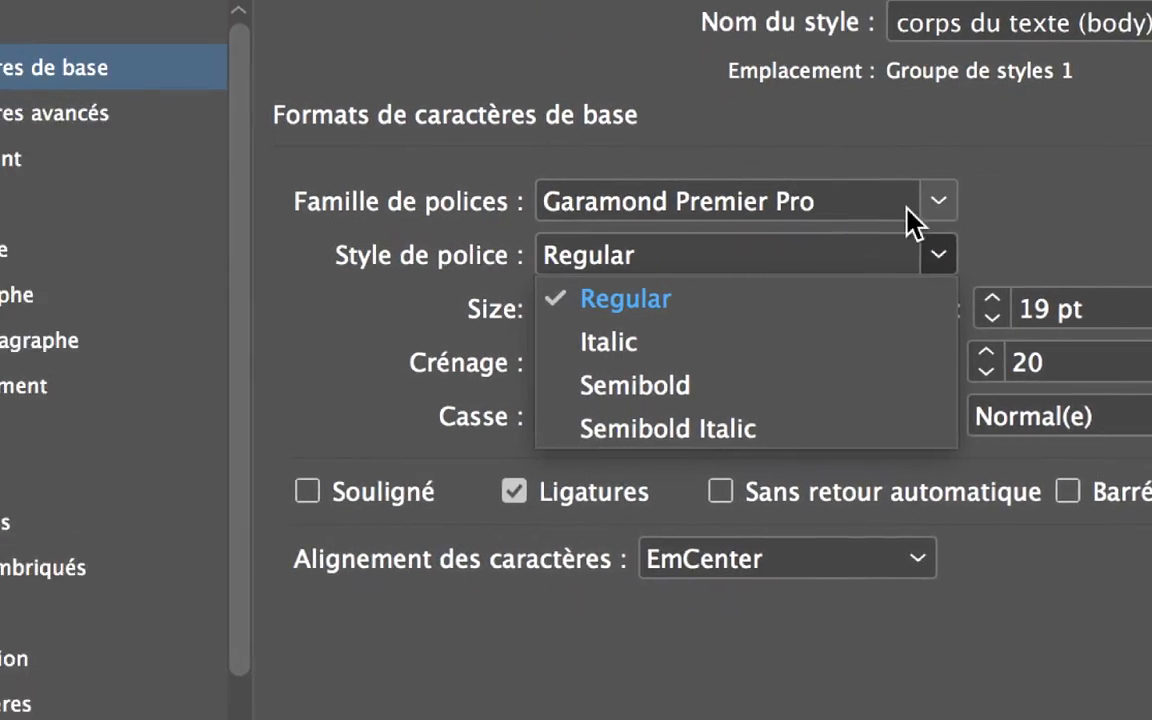
- Set the style's font family to Adobe Garamond Pro and apply the paragraph style options
click(850, 112)
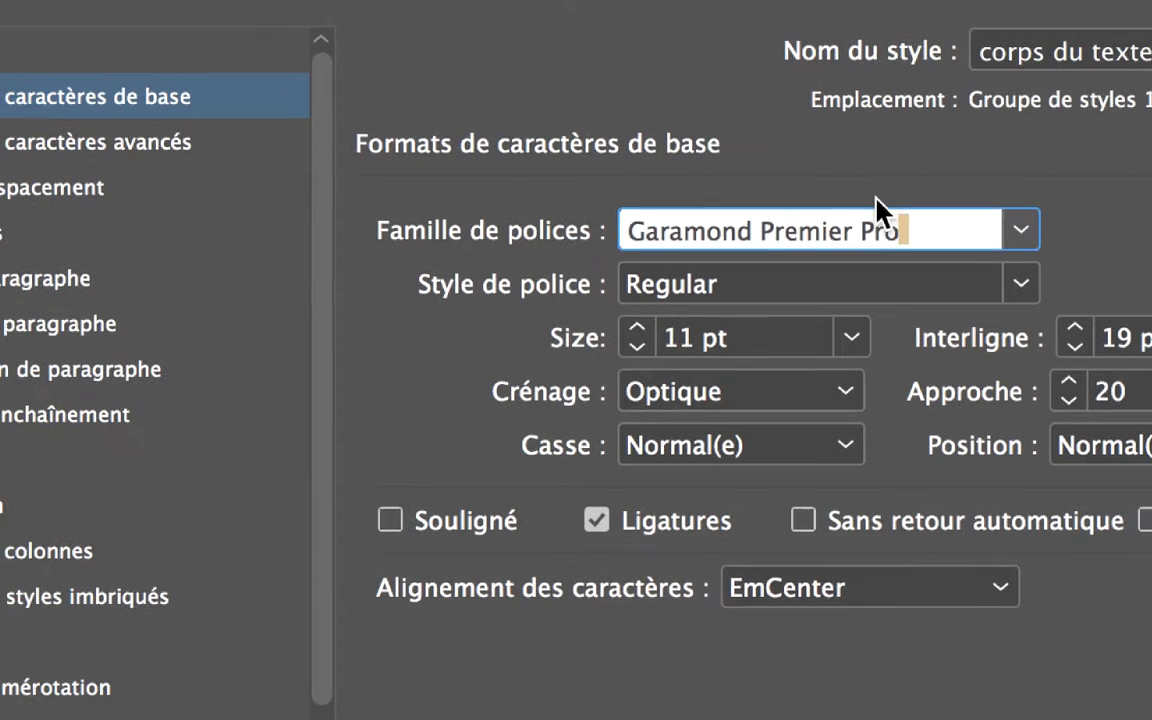
text(Adobe)
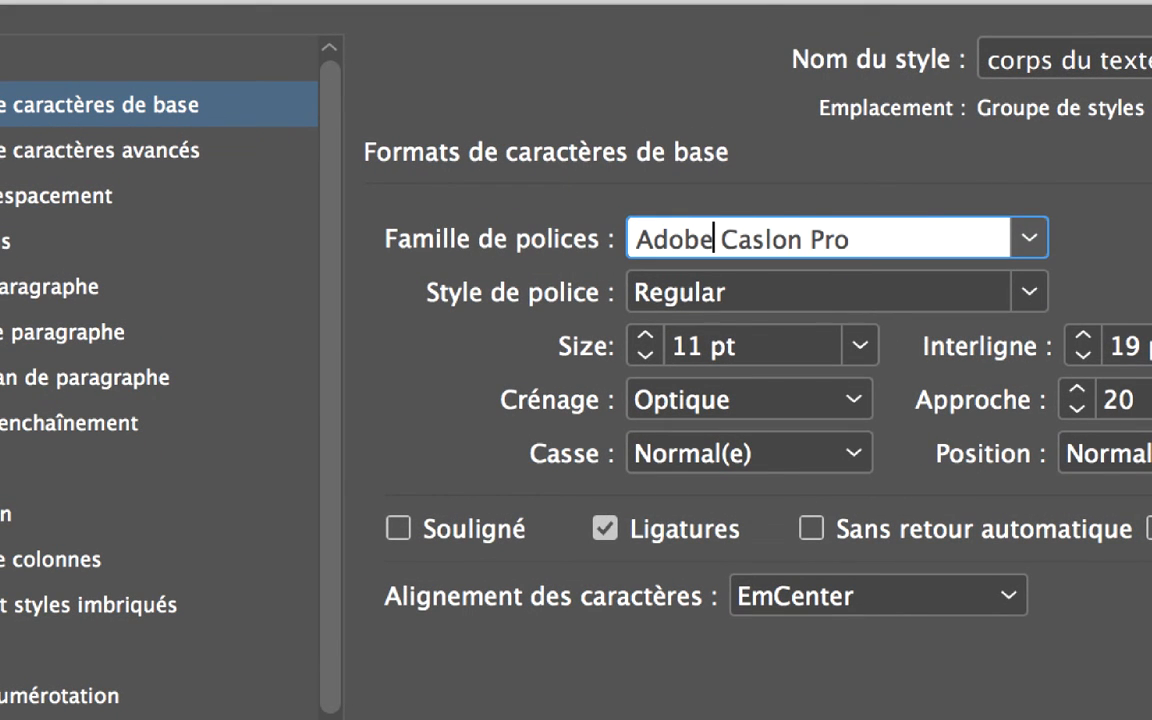
text( Garamond)
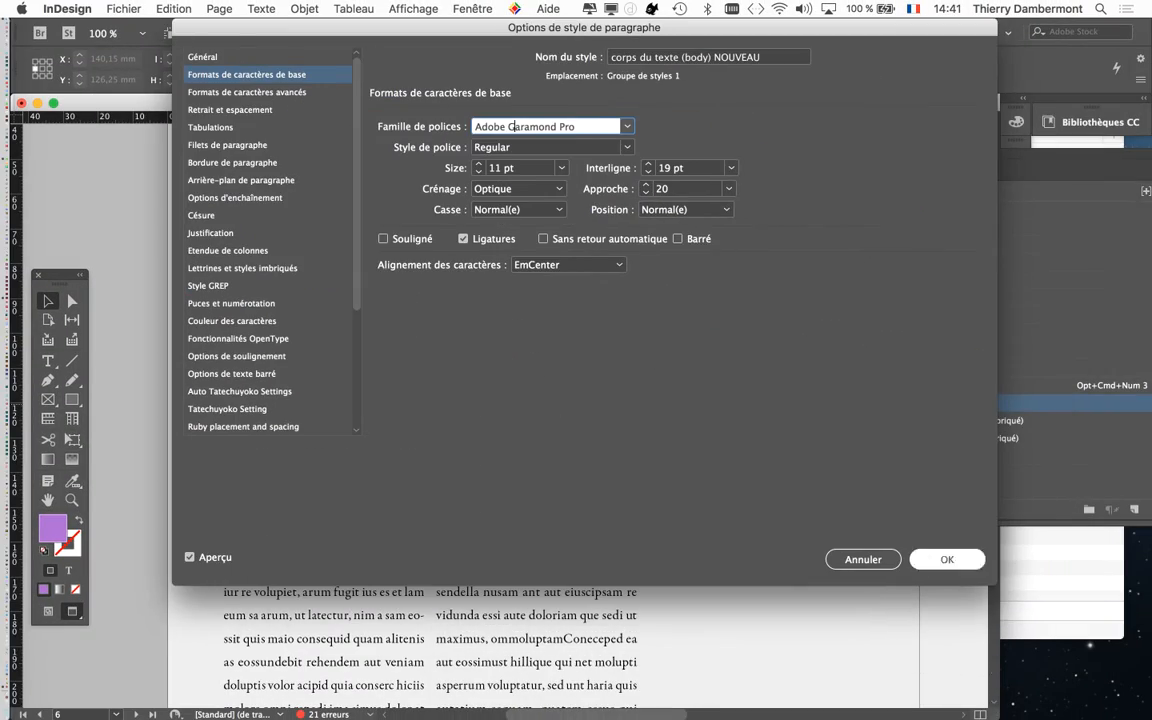
key(Return)
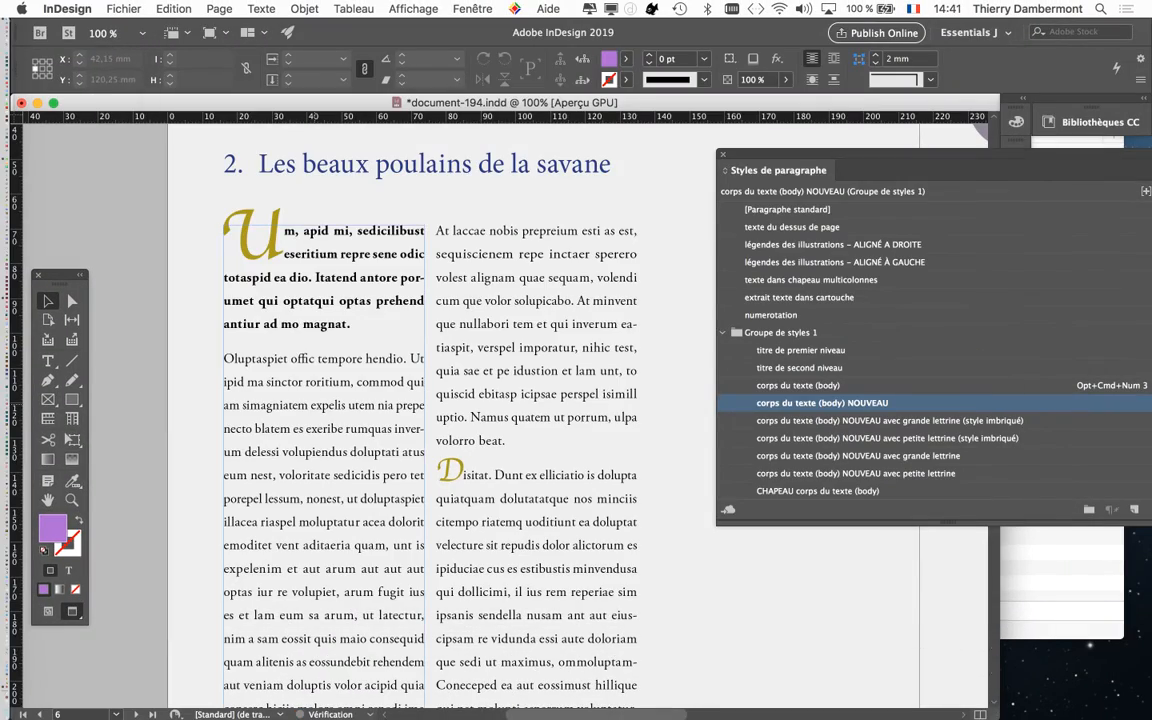
- Save the document under the new file name document-195.indd in the Dossier document-192 folder
key(super+equal)
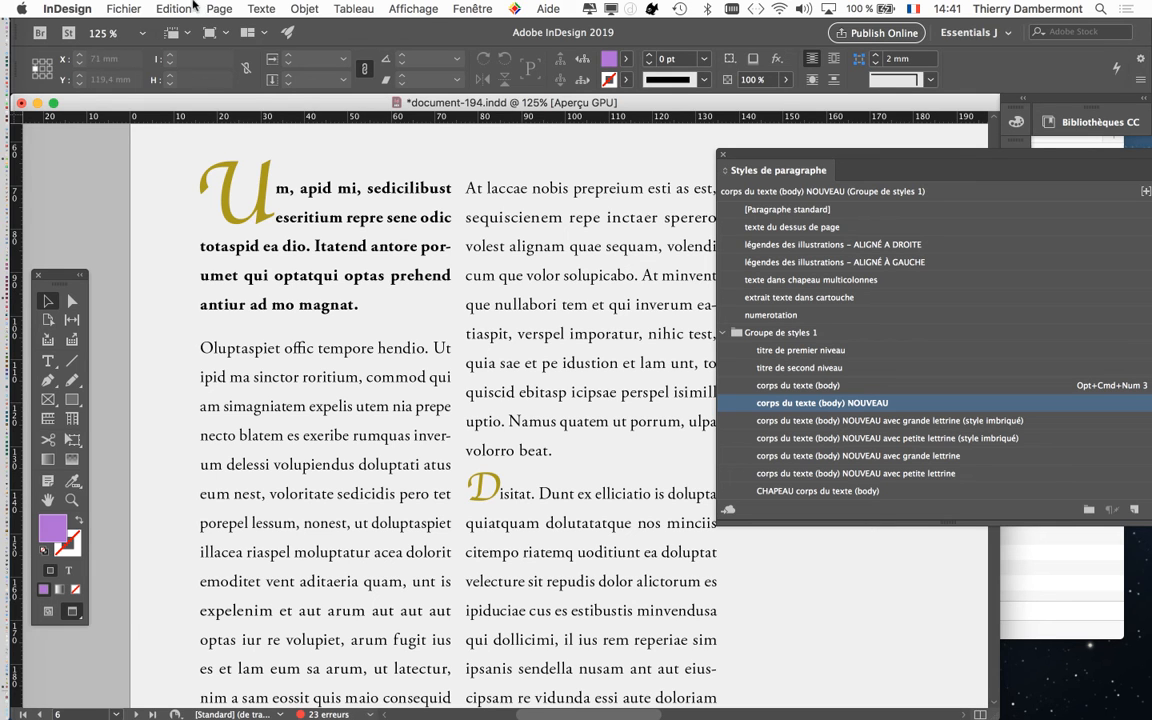
click(122, 8)
click(160, 128)
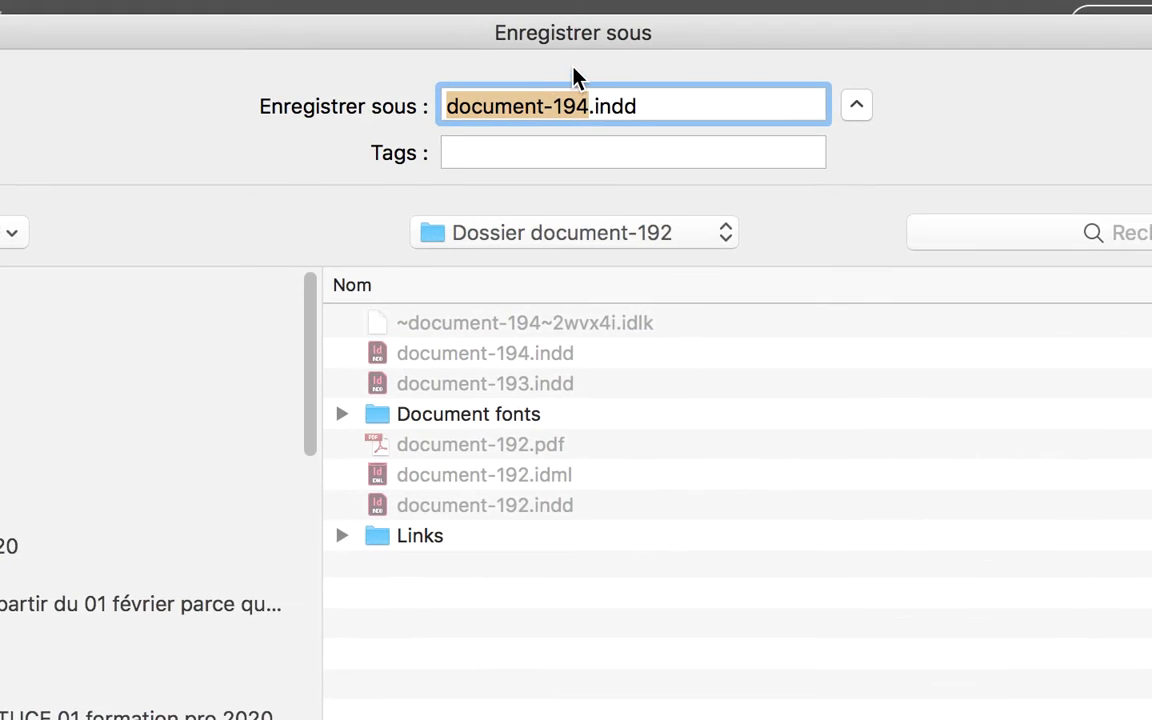
click(579, 79)
drag(579, 79, 566, 79)
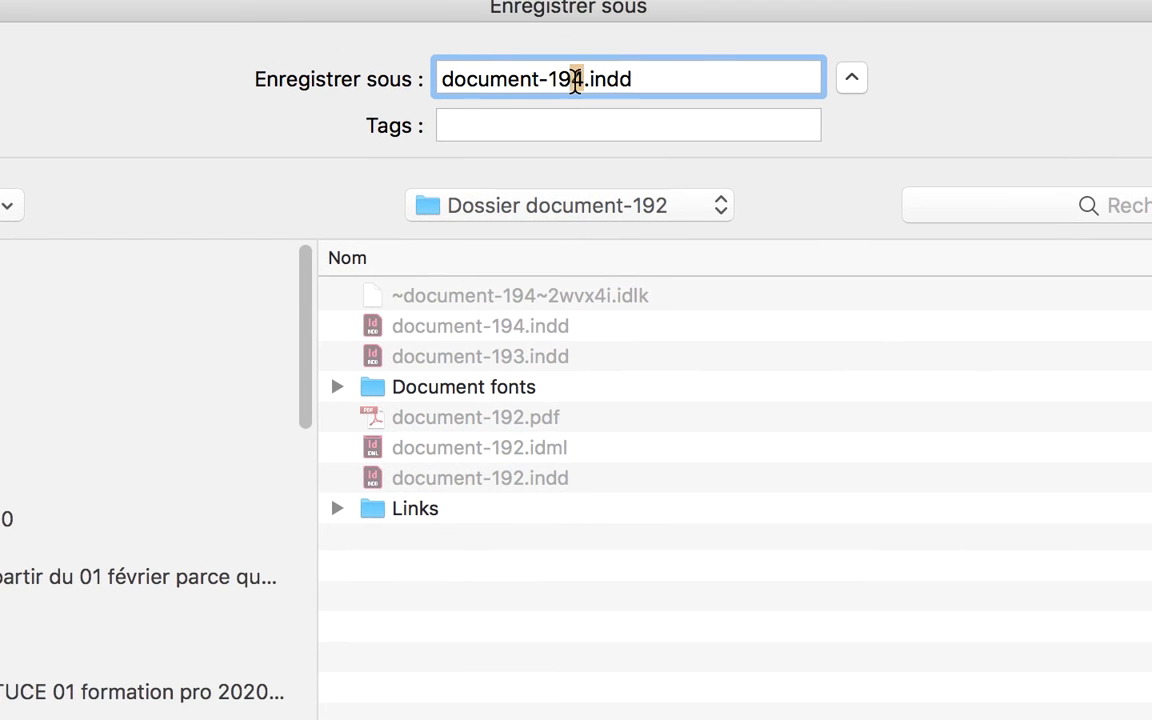
text(5)
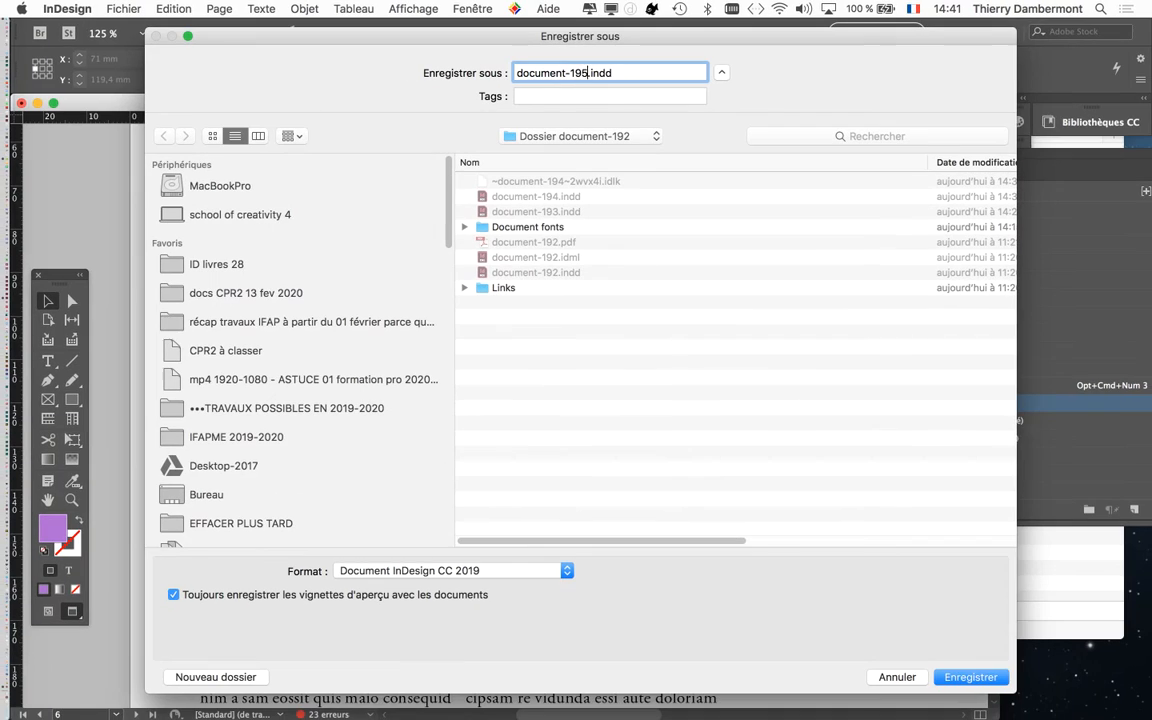
key(Return)
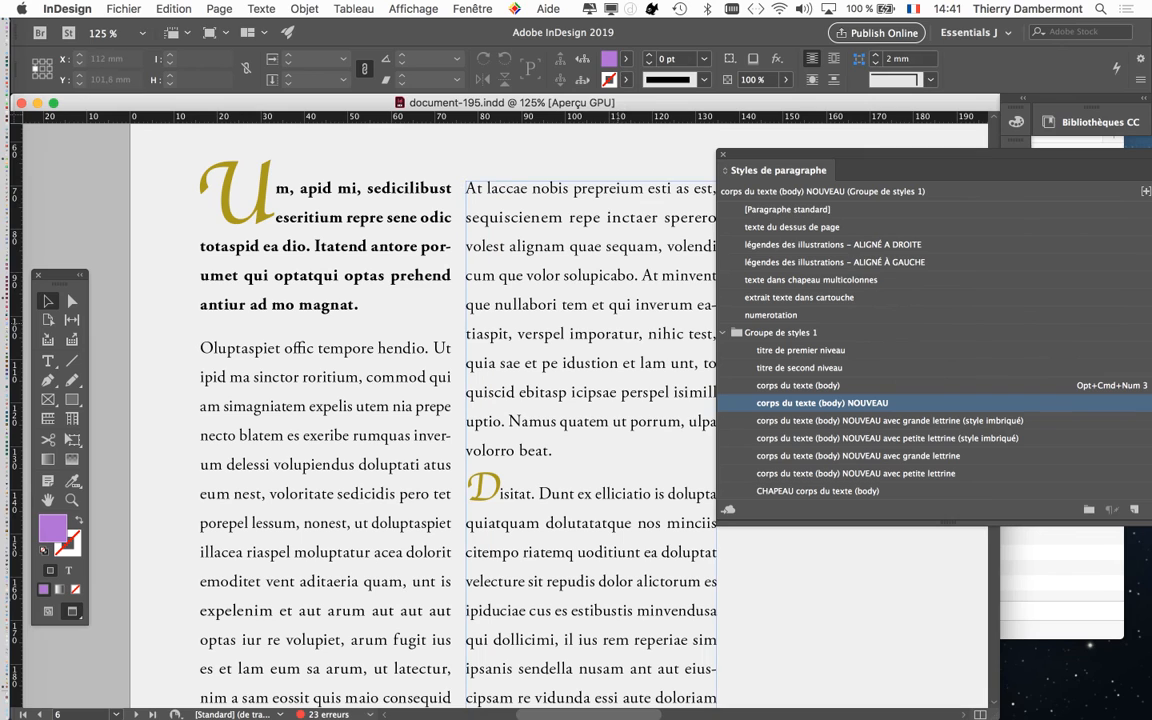